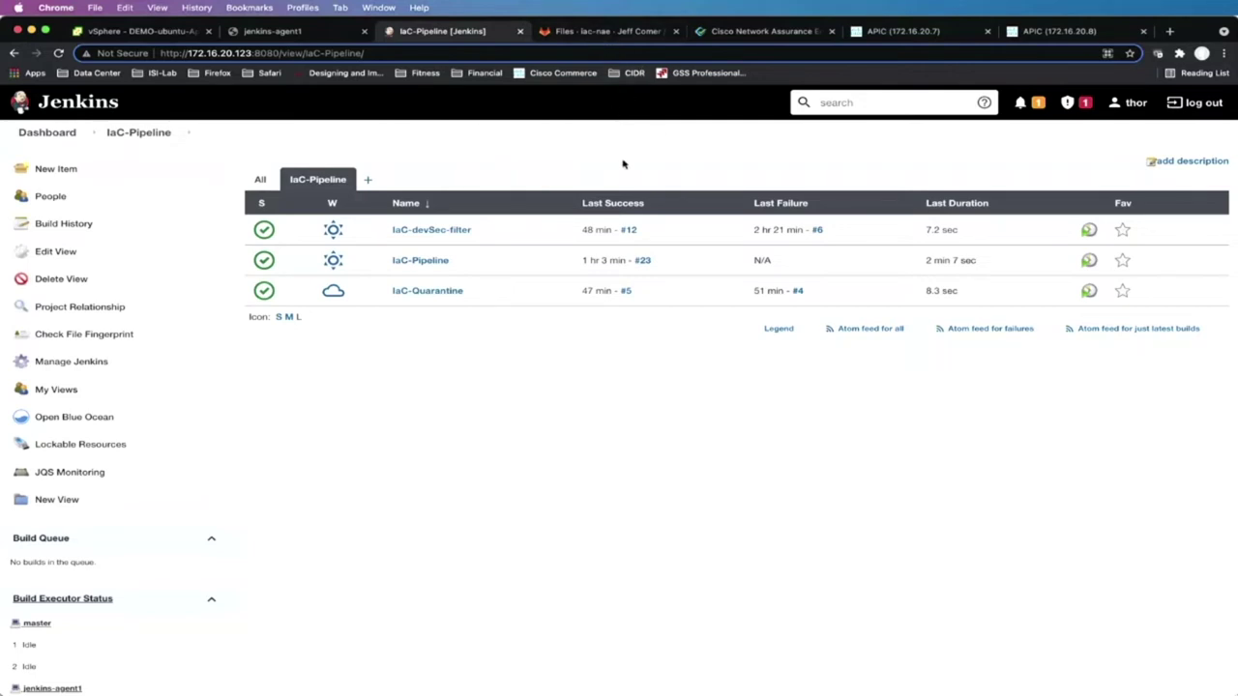
- In the GitLab iac-nae repository, view the port-defs.csv and aci-ports.yaml files in the aci-ports folder
{"action": "left_click", "coordinate": [572, 32]}
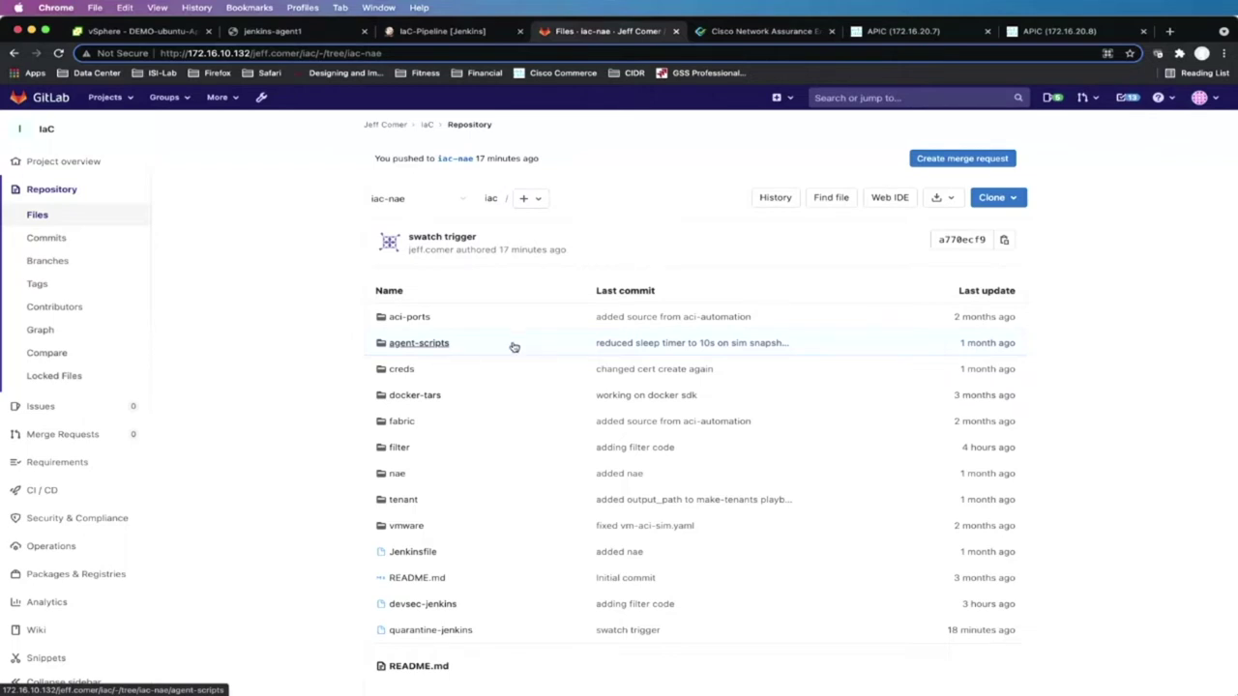
{"action": "left_click", "coordinate": [425, 319]}
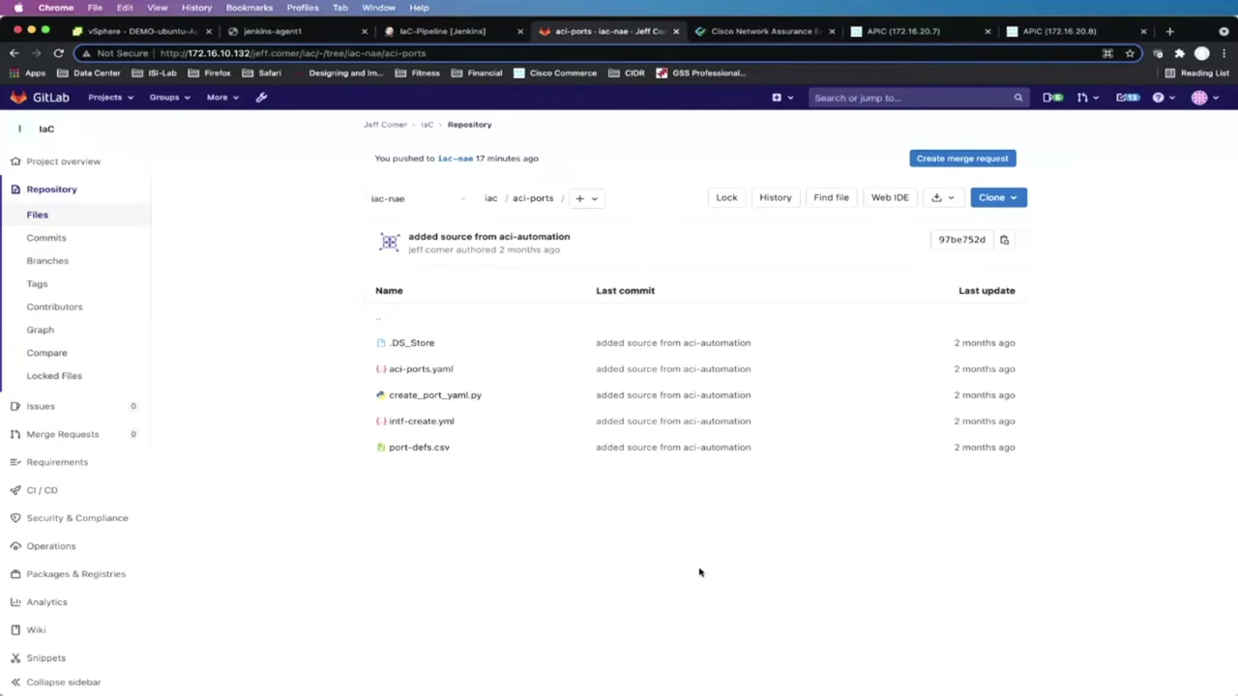
{"action": "left_click", "coordinate": [420, 448]}
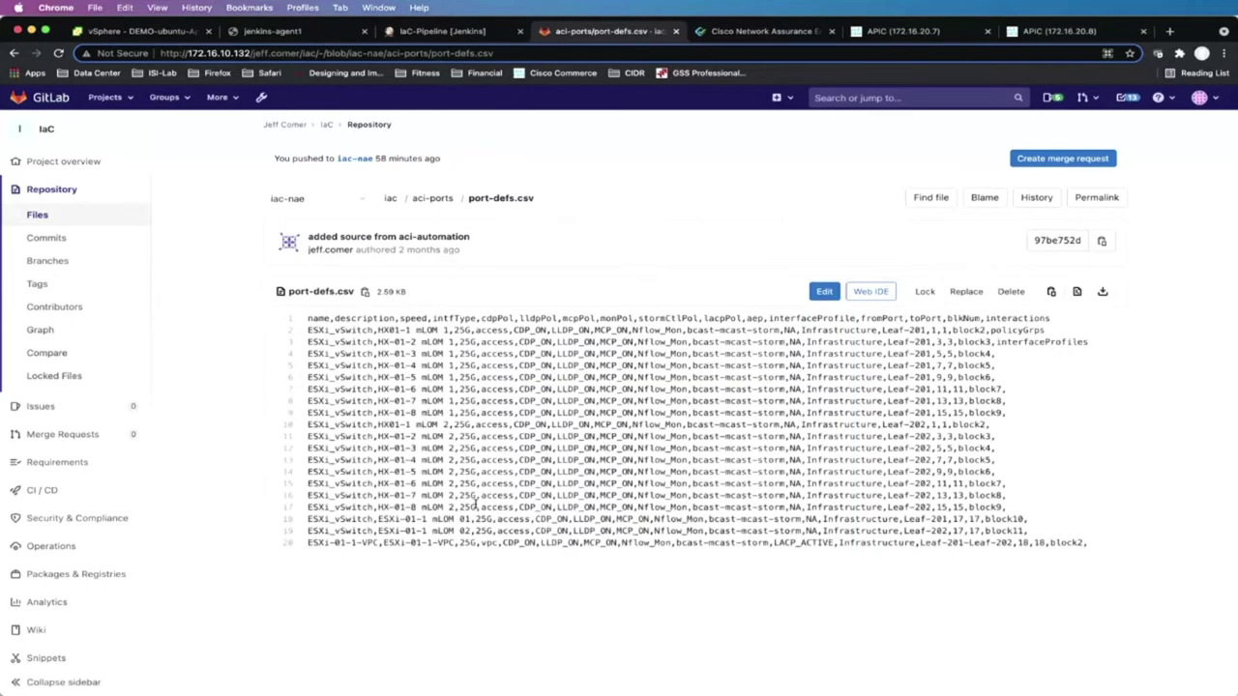
{"action": "left_click", "coordinate": [431, 199]}
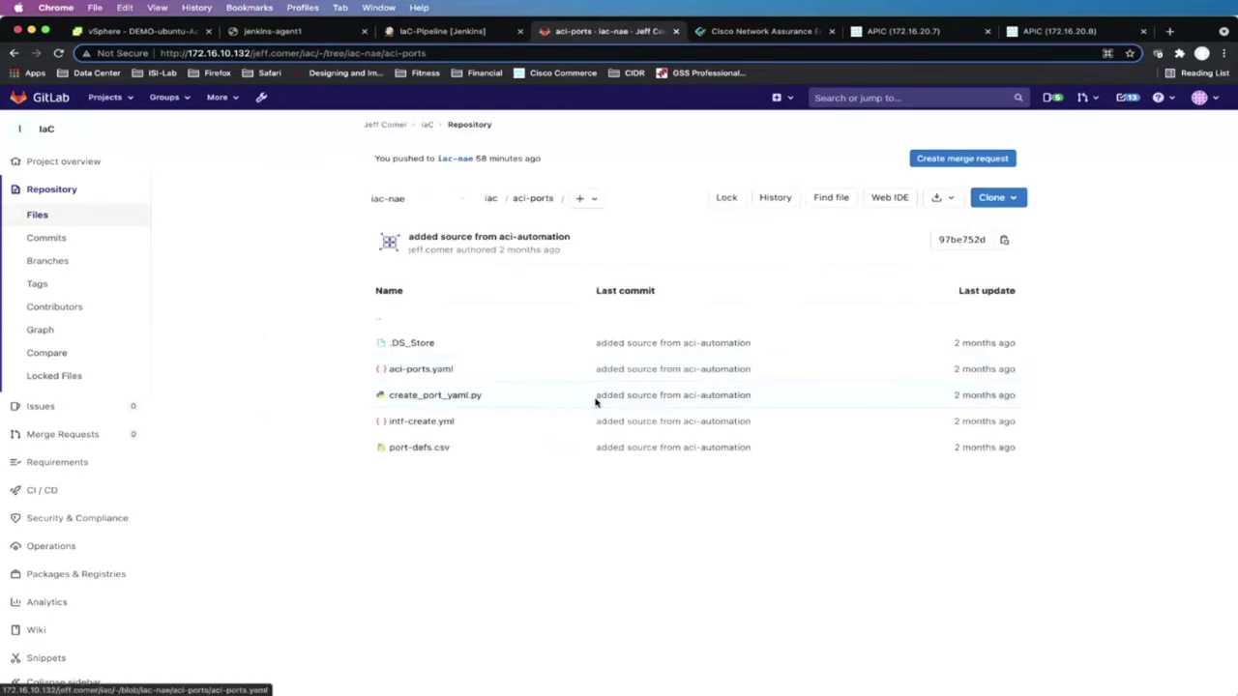
{"action": "left_click", "coordinate": [430, 371]}
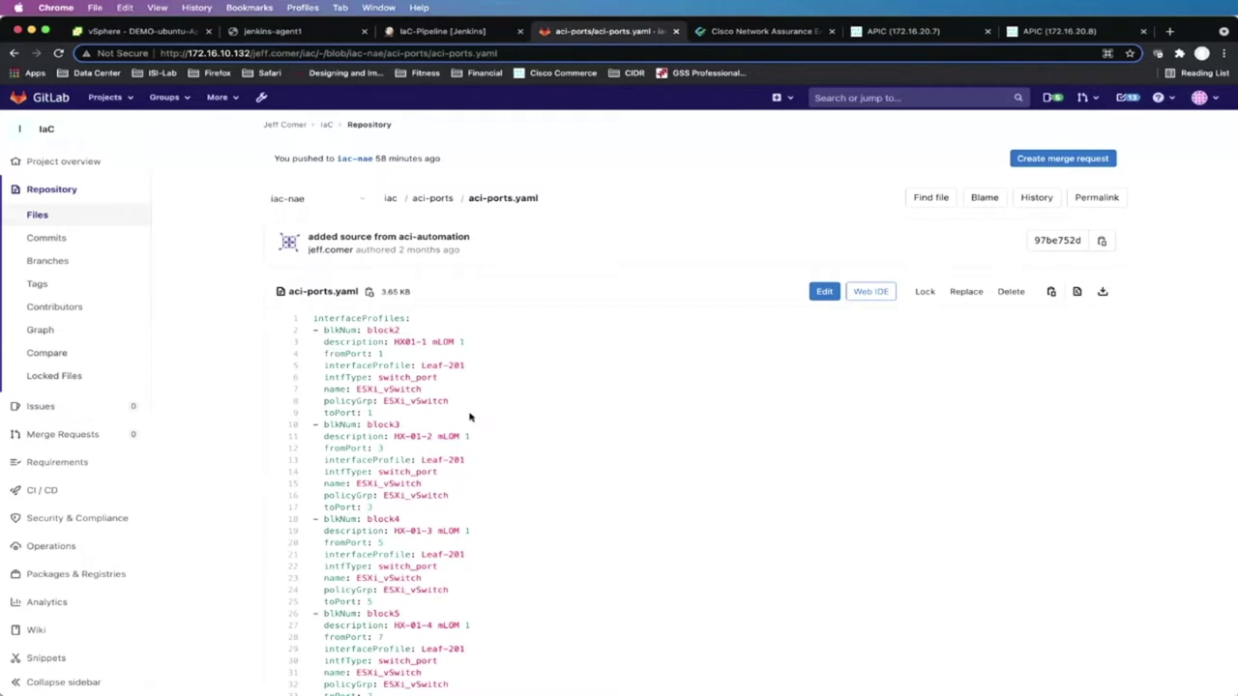
- Read through the tasks in the intf-create.yml playbook from the aci-ports folder
{"action": "left_click", "coordinate": [432, 199]}
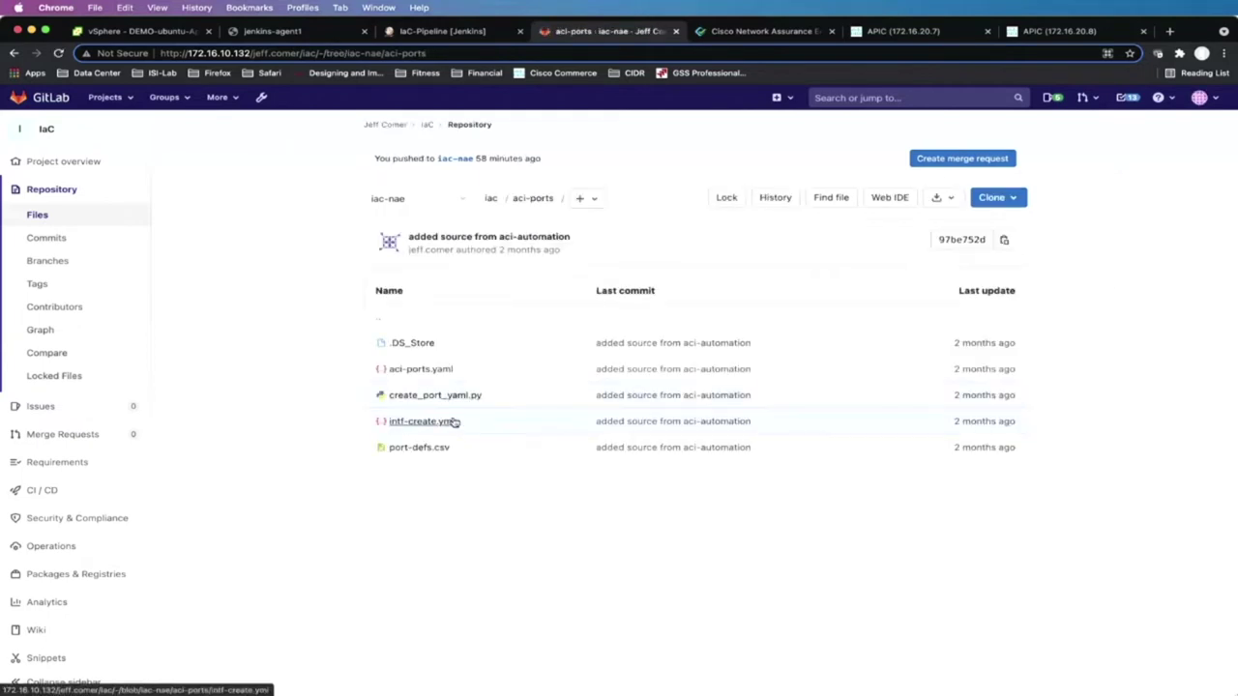
{"action": "left_click", "coordinate": [422, 421]}
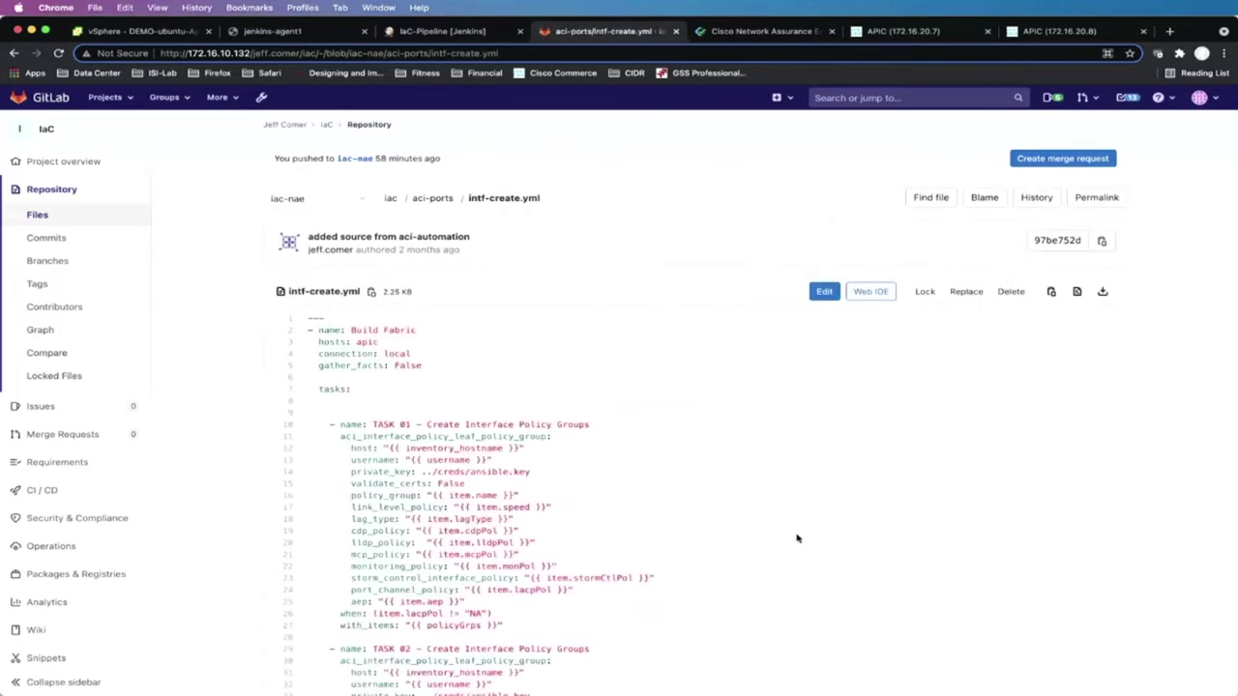
{"action": "scroll", "coordinate": [797, 538], "scroll_direction": "down", "scroll_amount": 3}
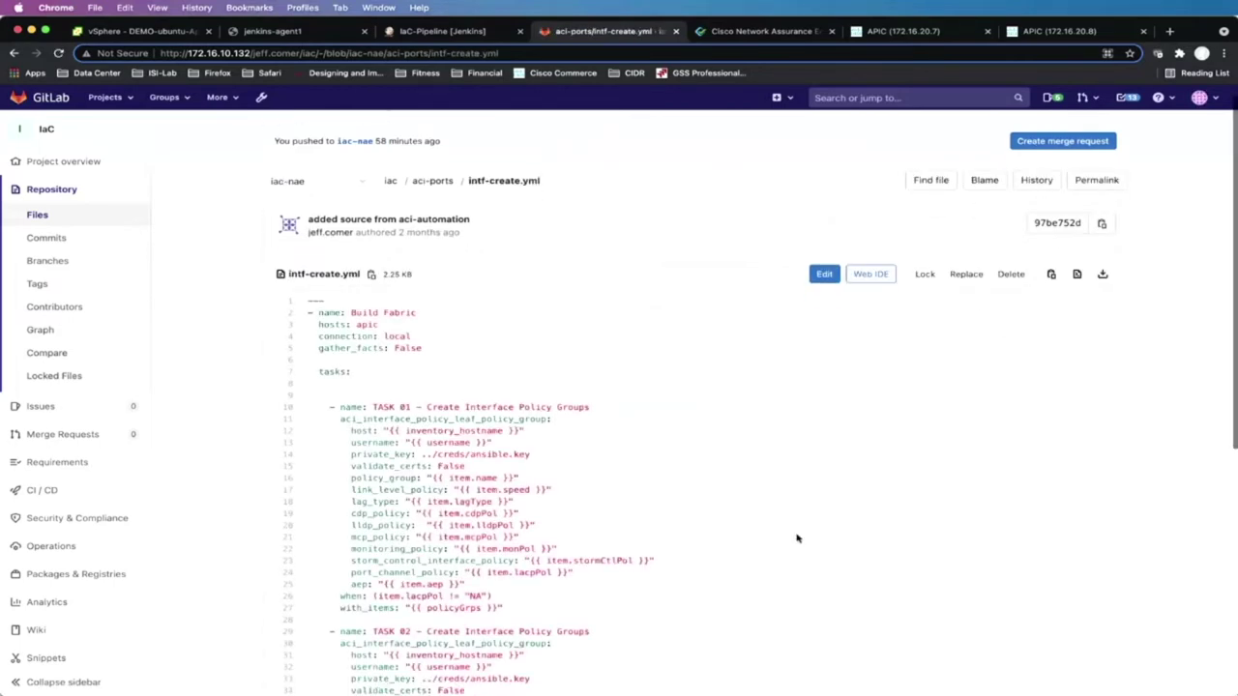
{"action": "scroll", "coordinate": [797, 539], "scroll_direction": "down", "scroll_amount": 2}
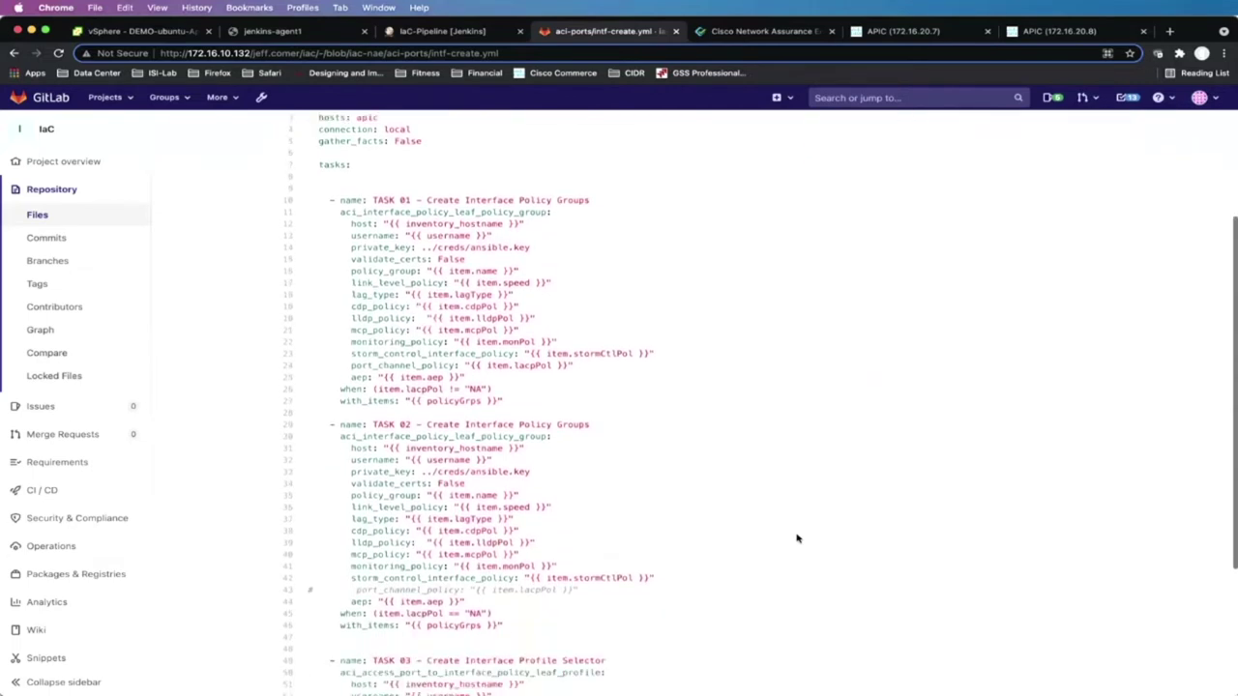
{"action": "scroll", "coordinate": [797, 539], "scroll_direction": "down", "scroll_amount": 4}
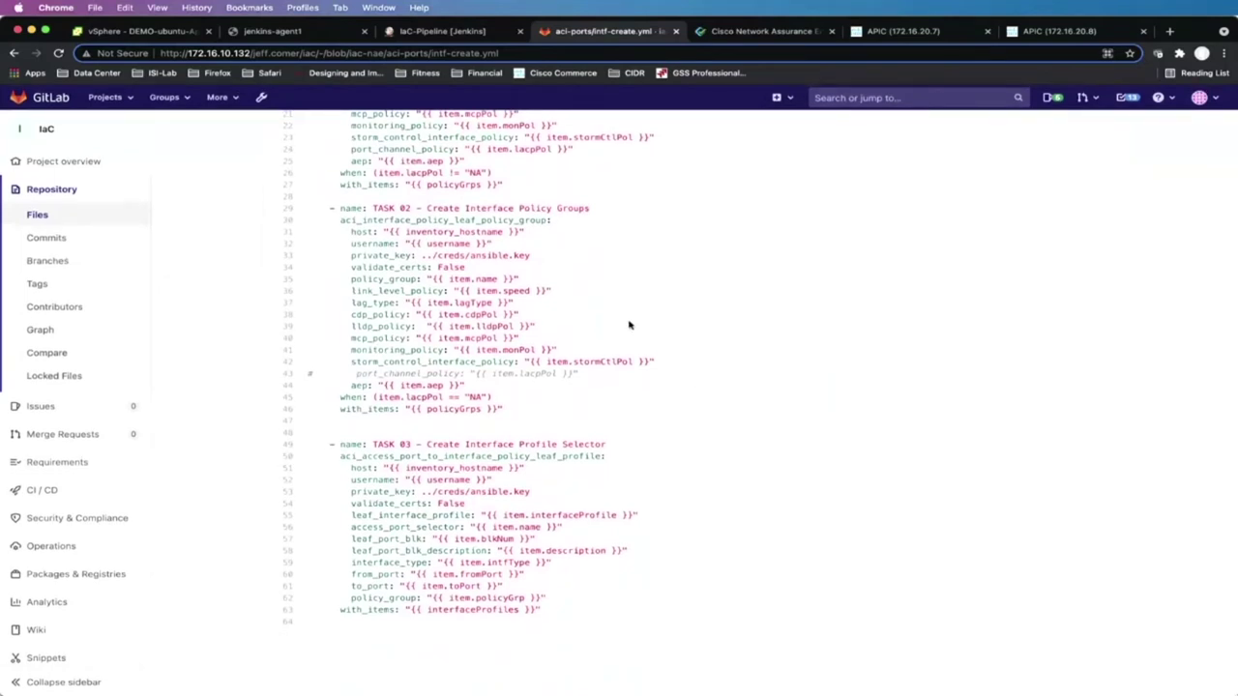
{"action": "scroll", "coordinate": [629, 325], "scroll_direction": "up", "scroll_amount": 8}
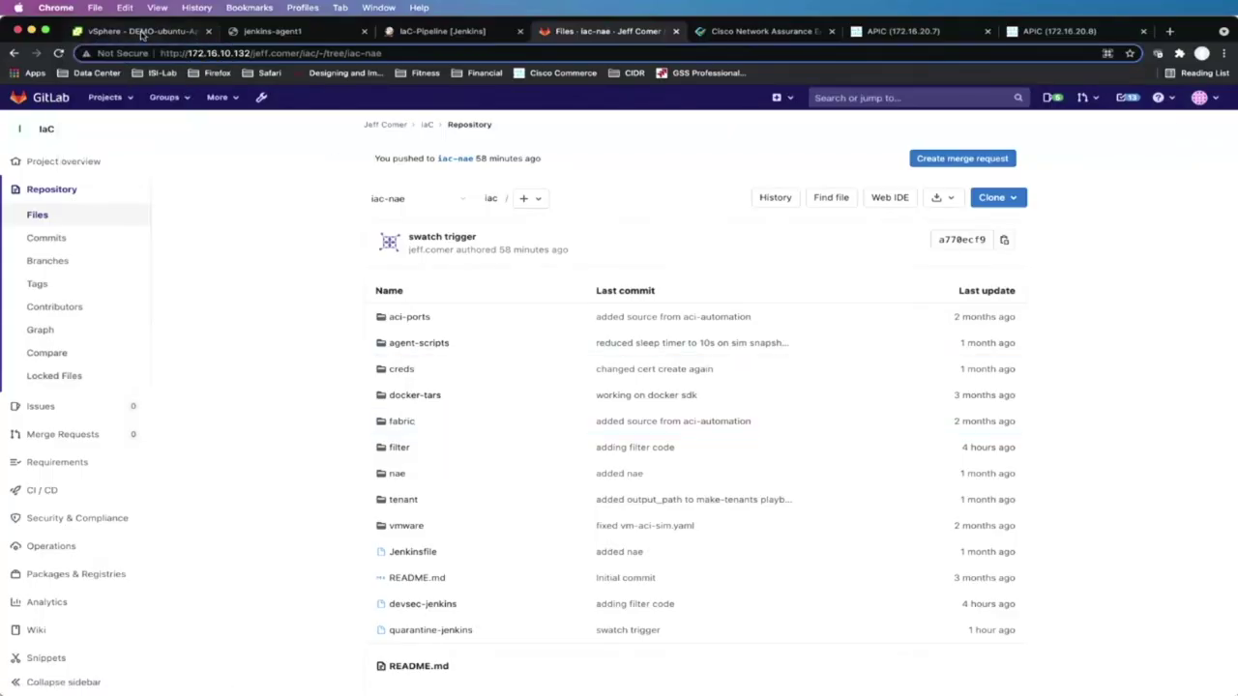
- Switch to vSphere, look through the virtual machine inventory and view the summary of the jenkins-agent1 VM
{"action": "left_click", "coordinate": [142, 32]}
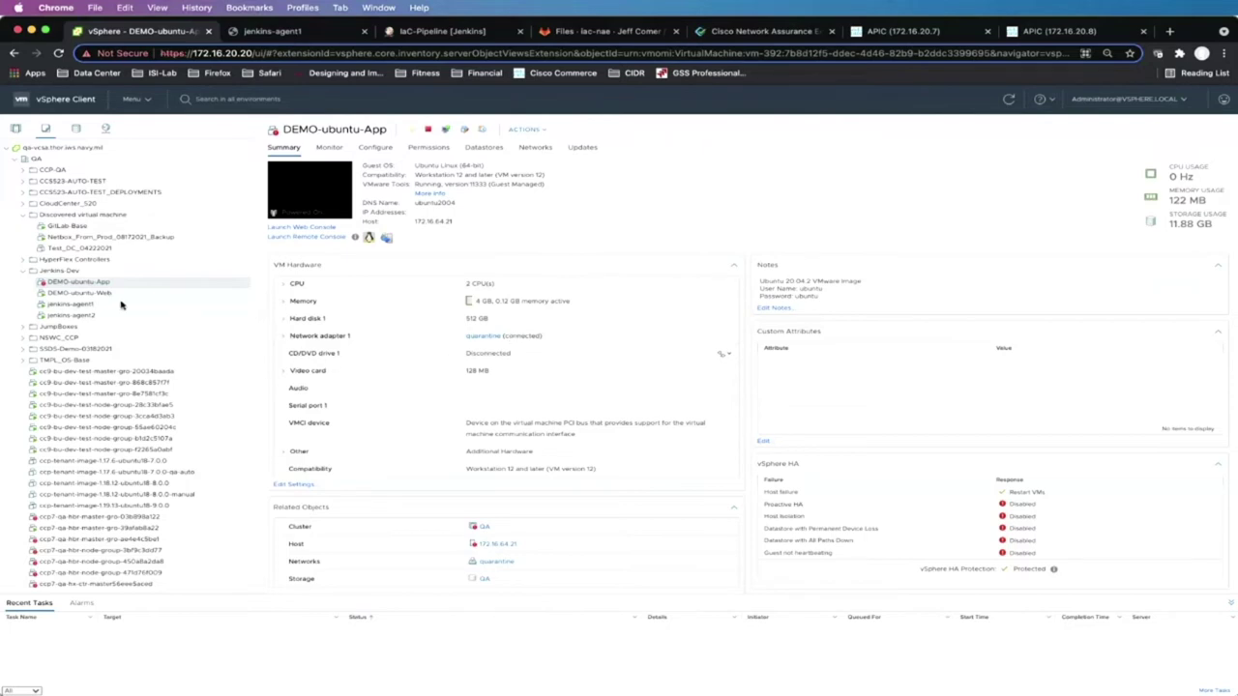
{"action": "scroll", "coordinate": [155, 342], "scroll_direction": "down", "scroll_amount": 10}
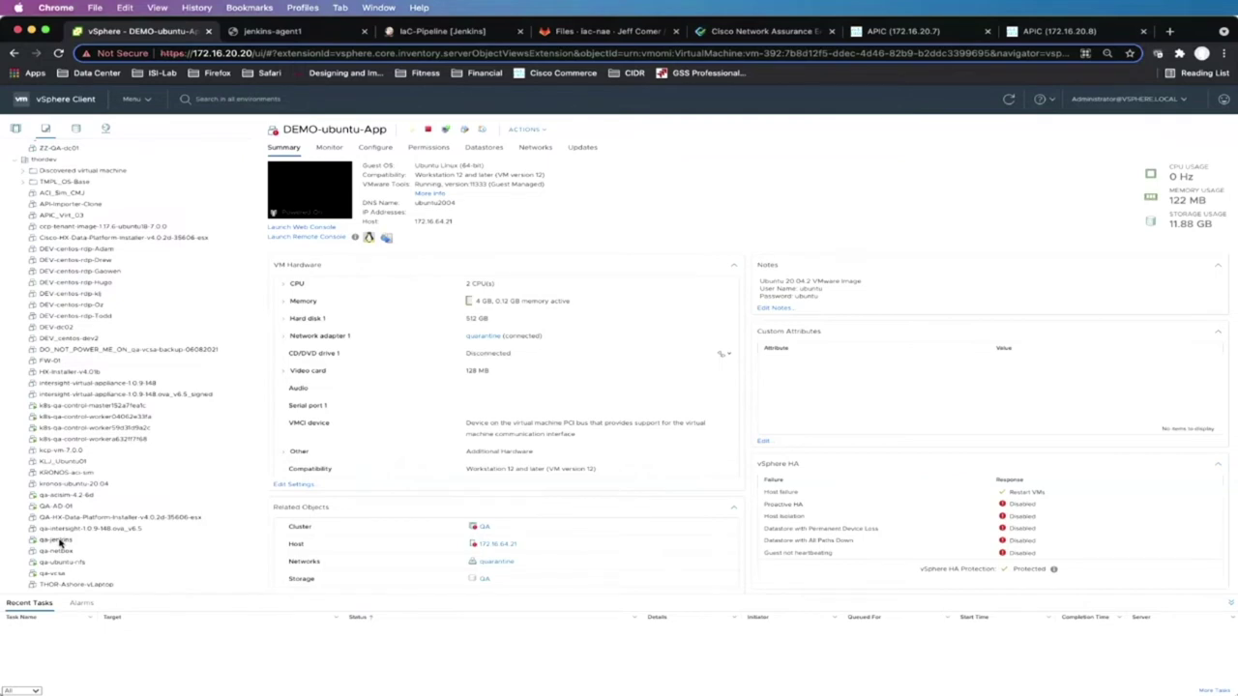
{"action": "scroll", "coordinate": [152, 440], "scroll_direction": "up", "scroll_amount": 5}
{"action": "scroll", "coordinate": [152, 436], "scroll_direction": "up", "scroll_amount": 10}
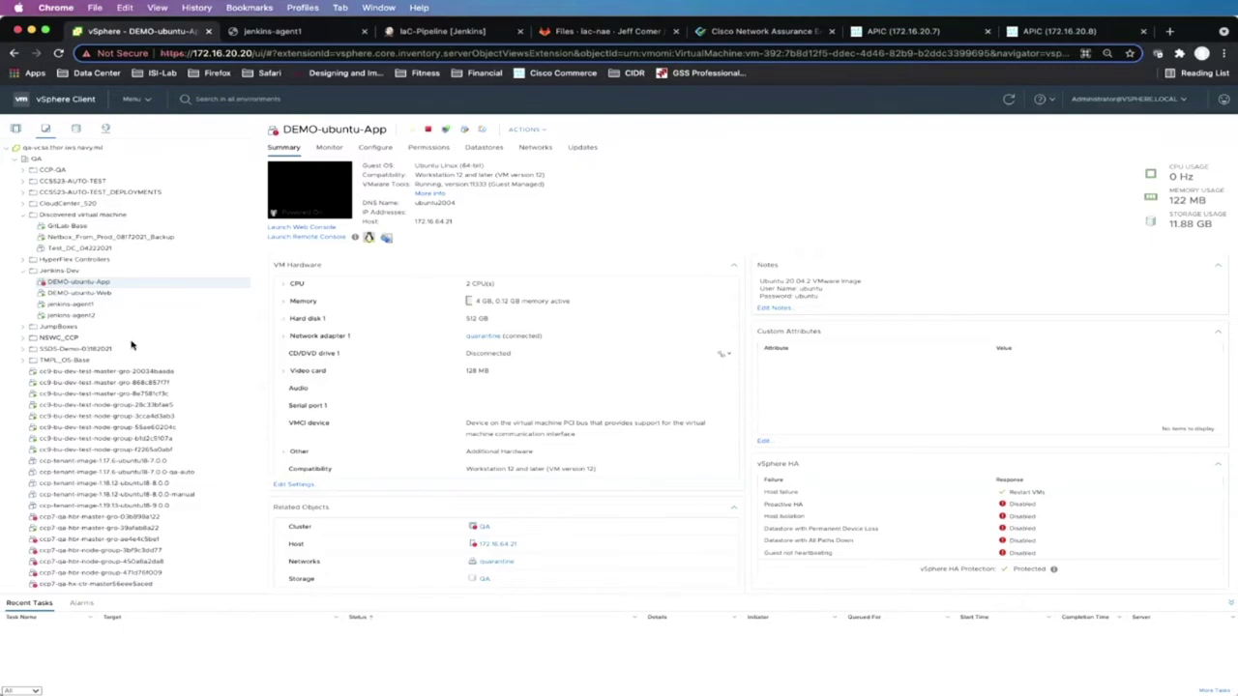
{"action": "left_click", "coordinate": [75, 306]}
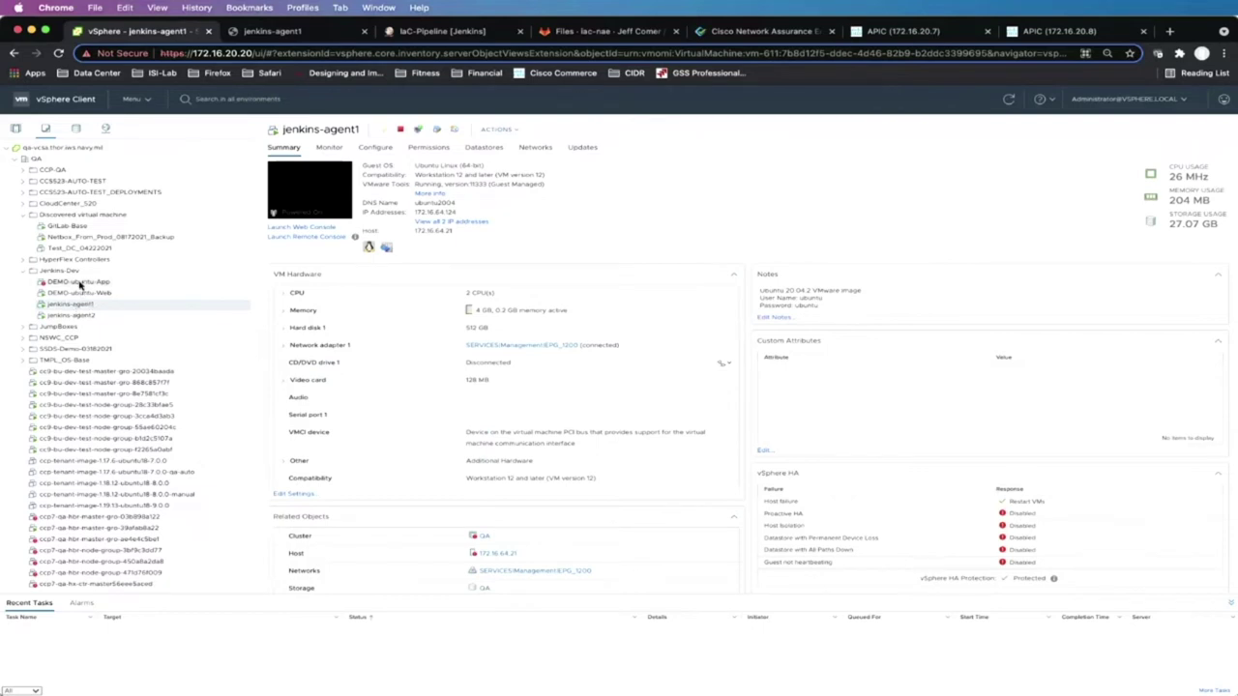
- Check the pre-change analysis list in Cisco Network Assurance Engine and start a new build of the IaC-Pipeline job in Jenkins
{"action": "left_click", "coordinate": [747, 32]}
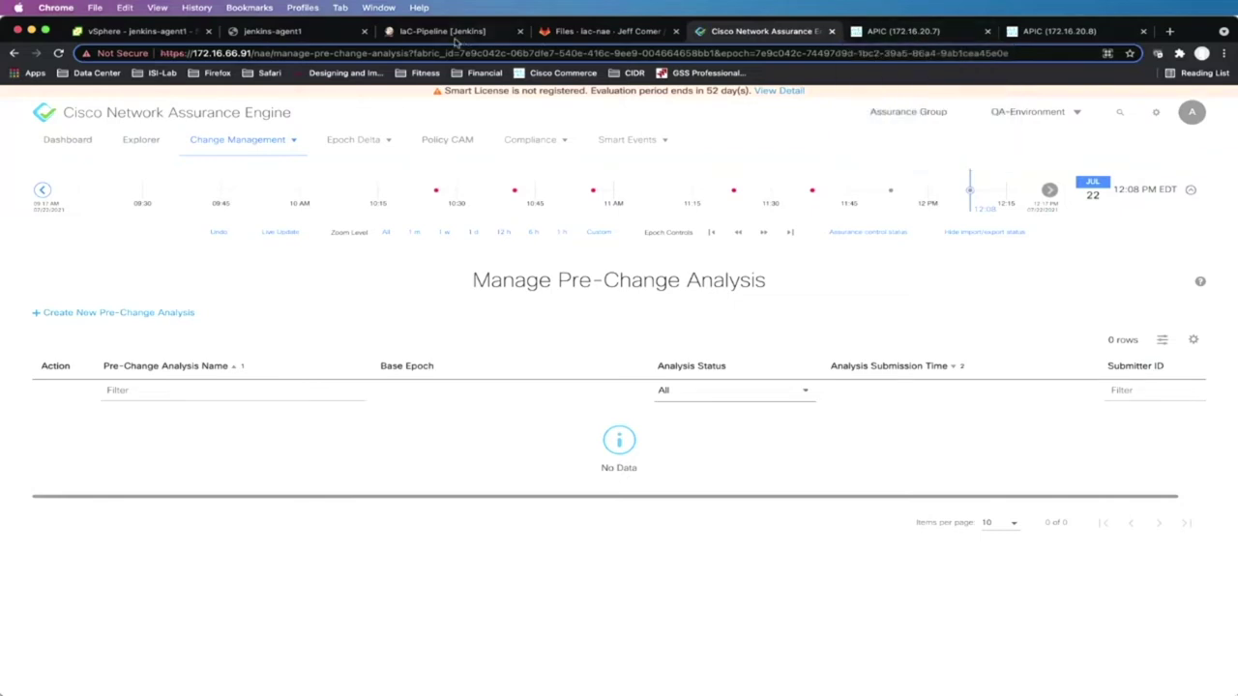
{"action": "left_click", "coordinate": [445, 33]}
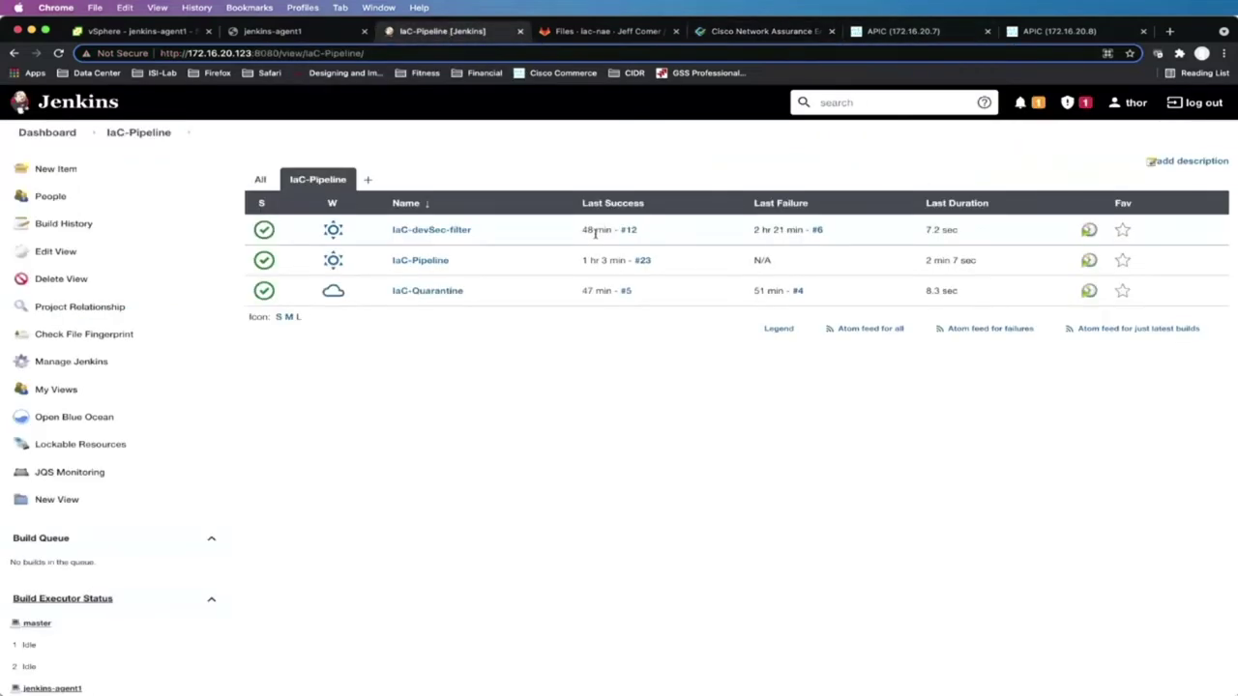
{"action": "left_click", "coordinate": [422, 262]}
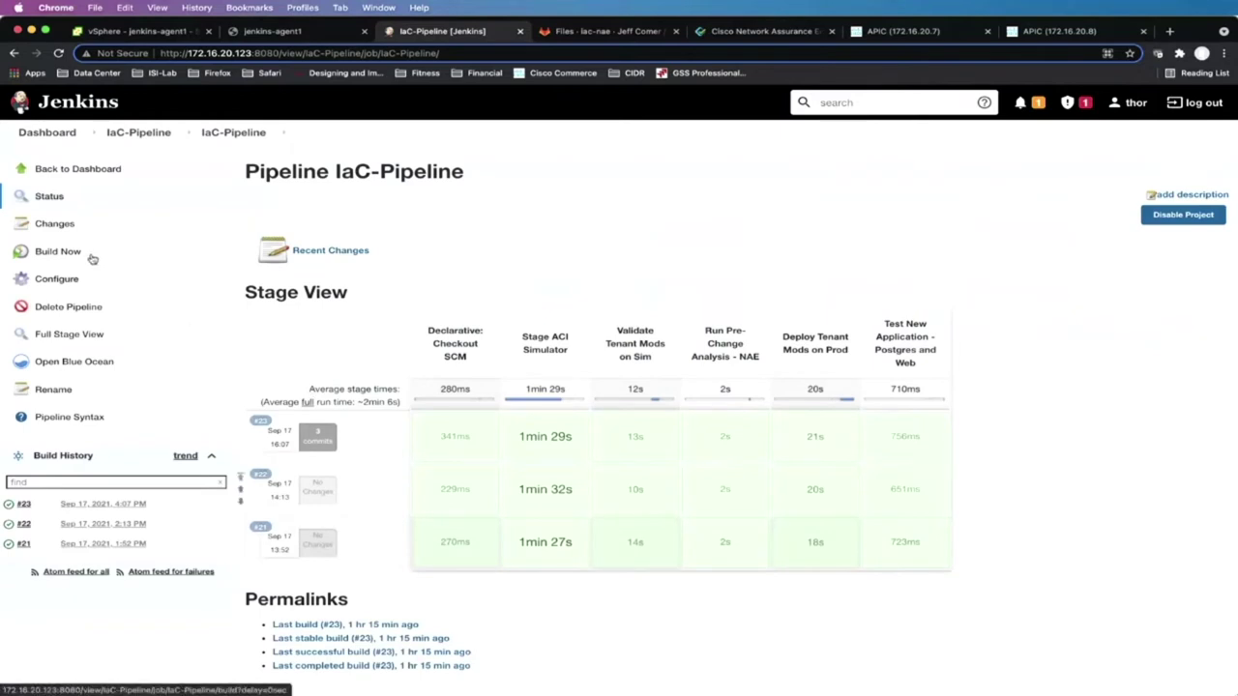
{"action": "left_click", "coordinate": [58, 251]}
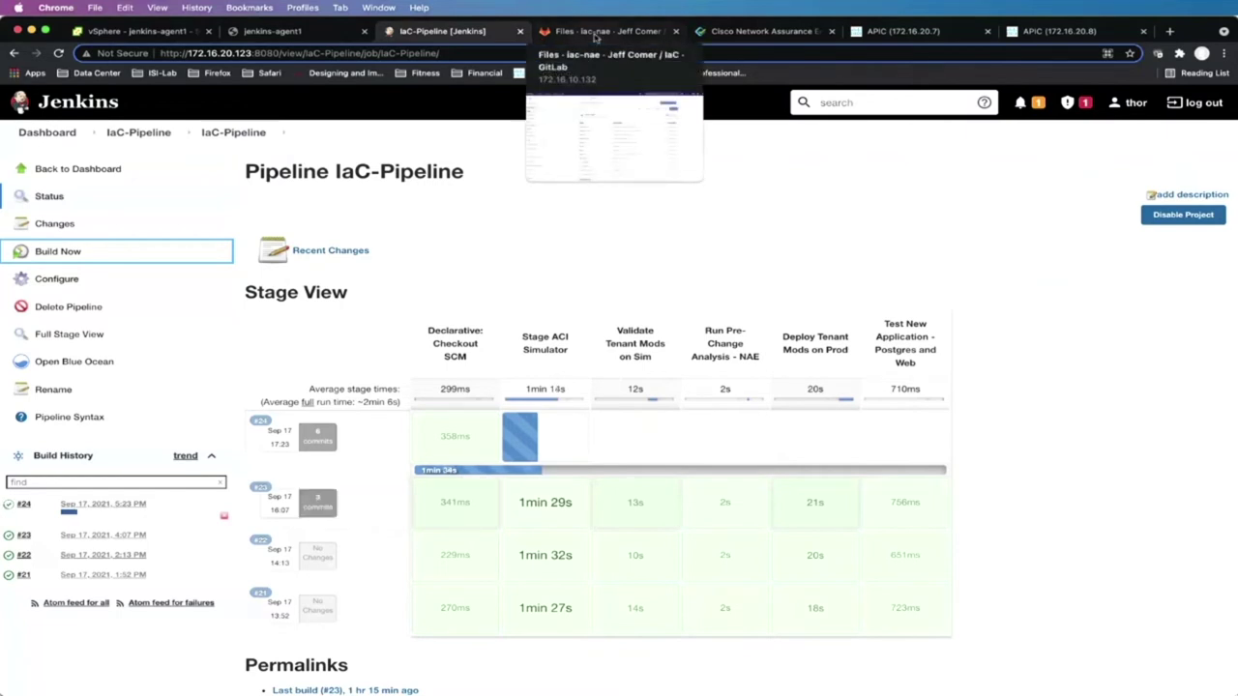
- Switch to GitLab and read the pipeline stages in the iac-nae repository's Jenkinsfile
{"action": "left_click", "coordinate": [595, 33]}
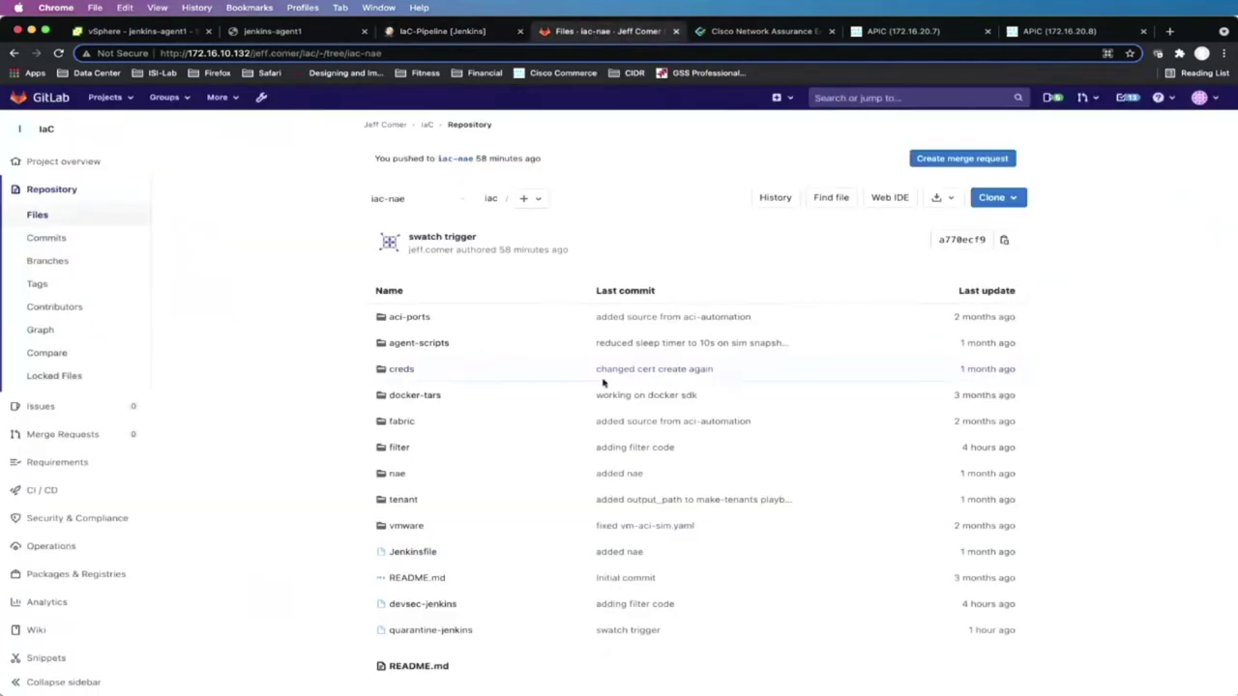
{"action": "left_click", "coordinate": [415, 553]}
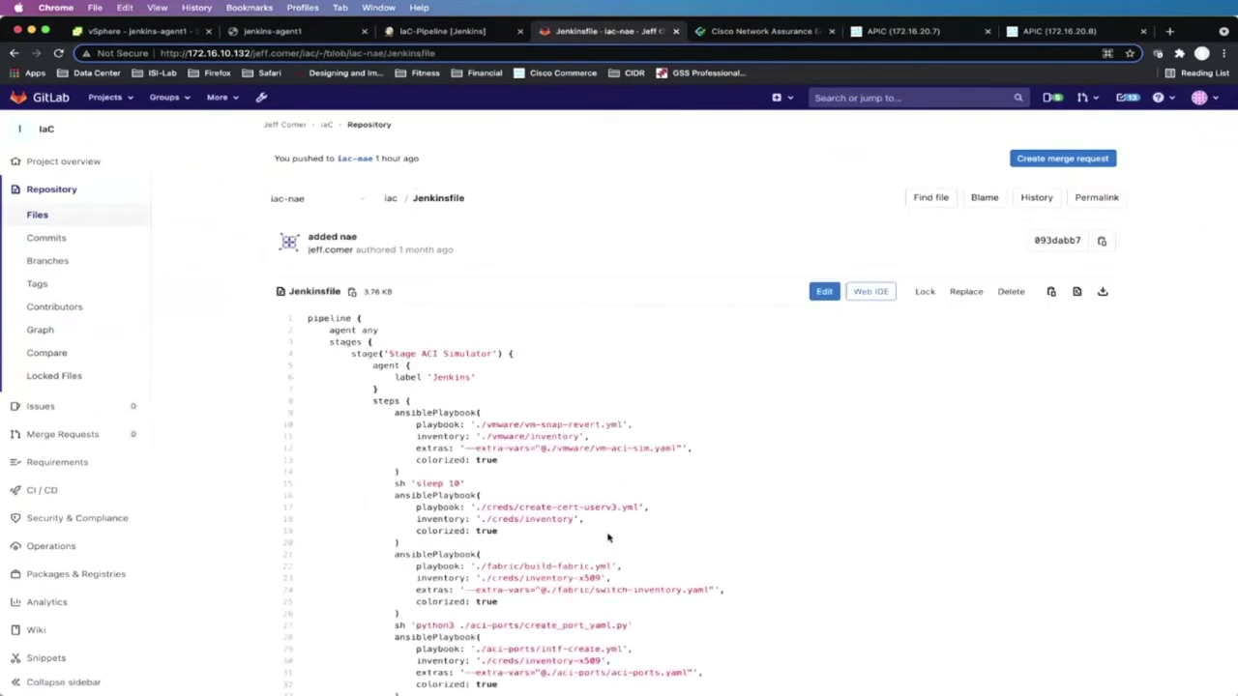
{"action": "scroll", "coordinate": [608, 537], "scroll_direction": "down", "scroll_amount": 2}
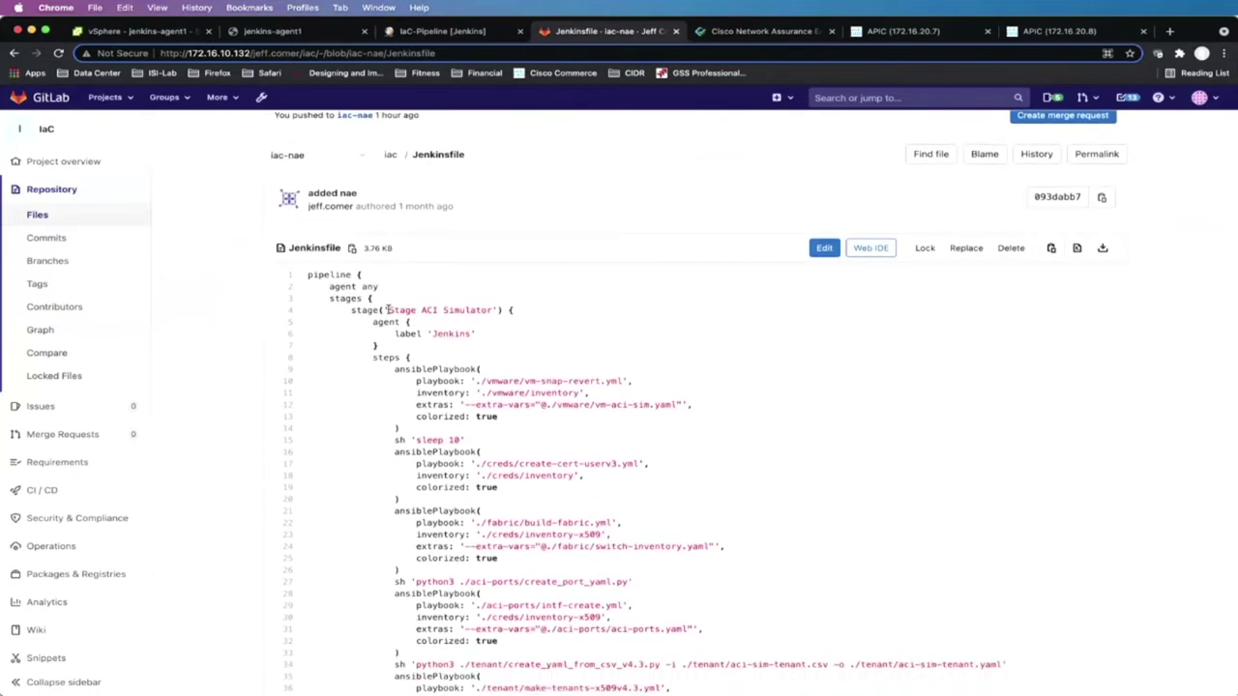
{"action": "scroll", "coordinate": [631, 455], "scroll_direction": "down", "scroll_amount": 6}
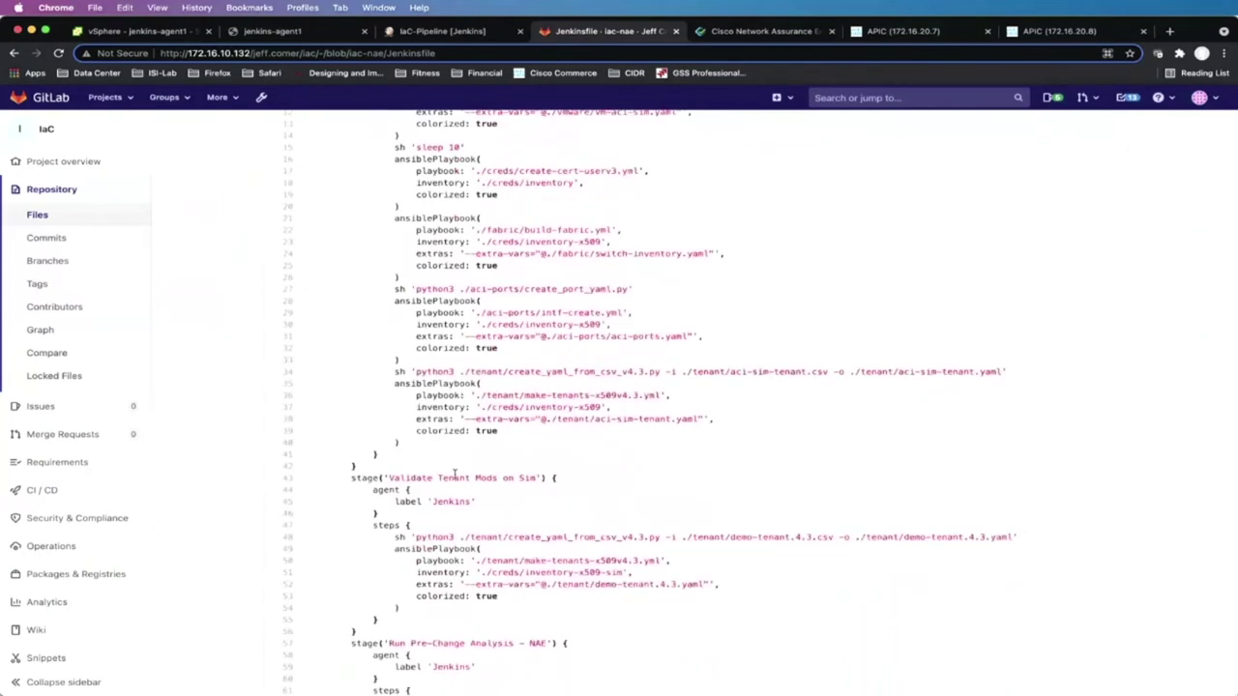
- Switch to the APIC at 172.16.20.8, dismiss the logout warning and log in with the user ID and account password
{"action": "left_click", "coordinate": [1049, 32]}
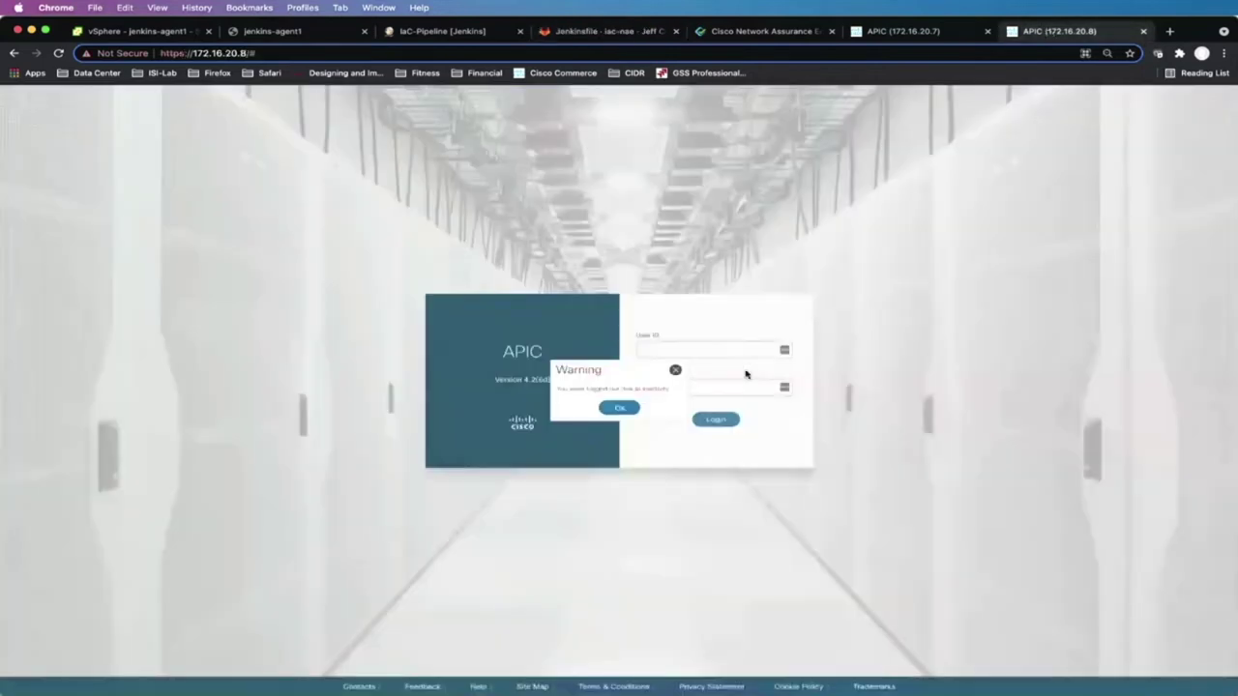
{"action": "left_click", "coordinate": [615, 410]}
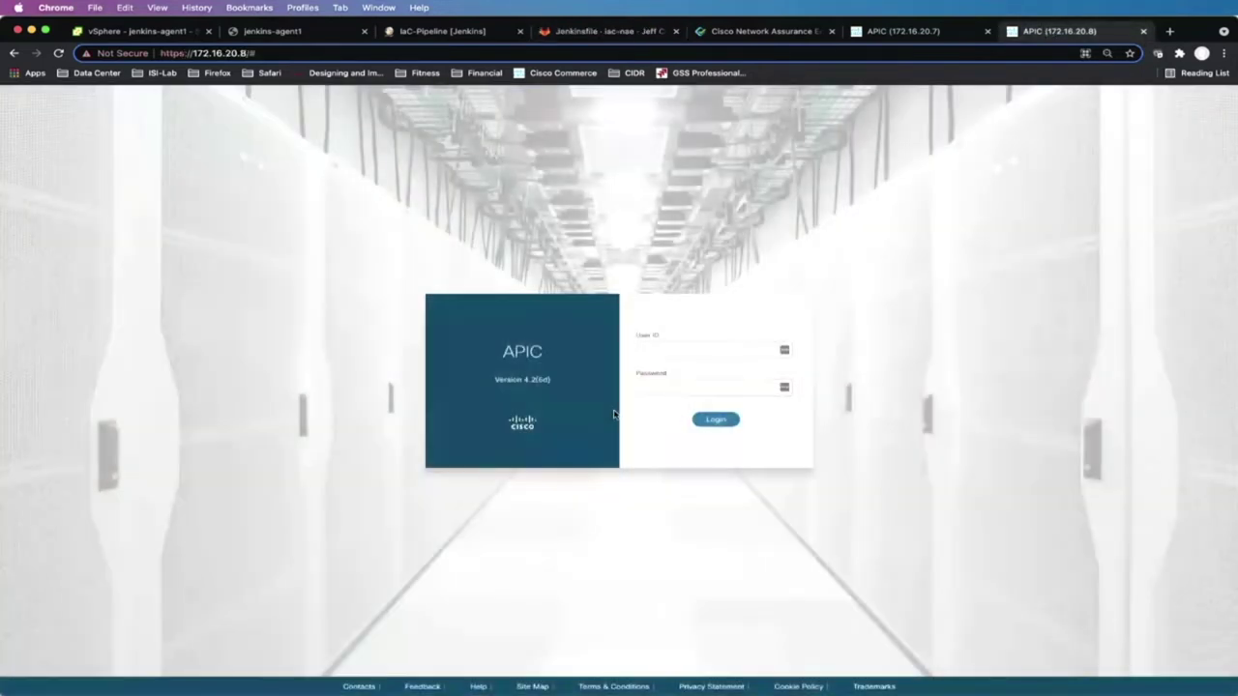
{"action": "left_click", "coordinate": [667, 350]}
{"action": "left_click", "coordinate": [660, 392]}
{"action": "left_click", "coordinate": [657, 388]}
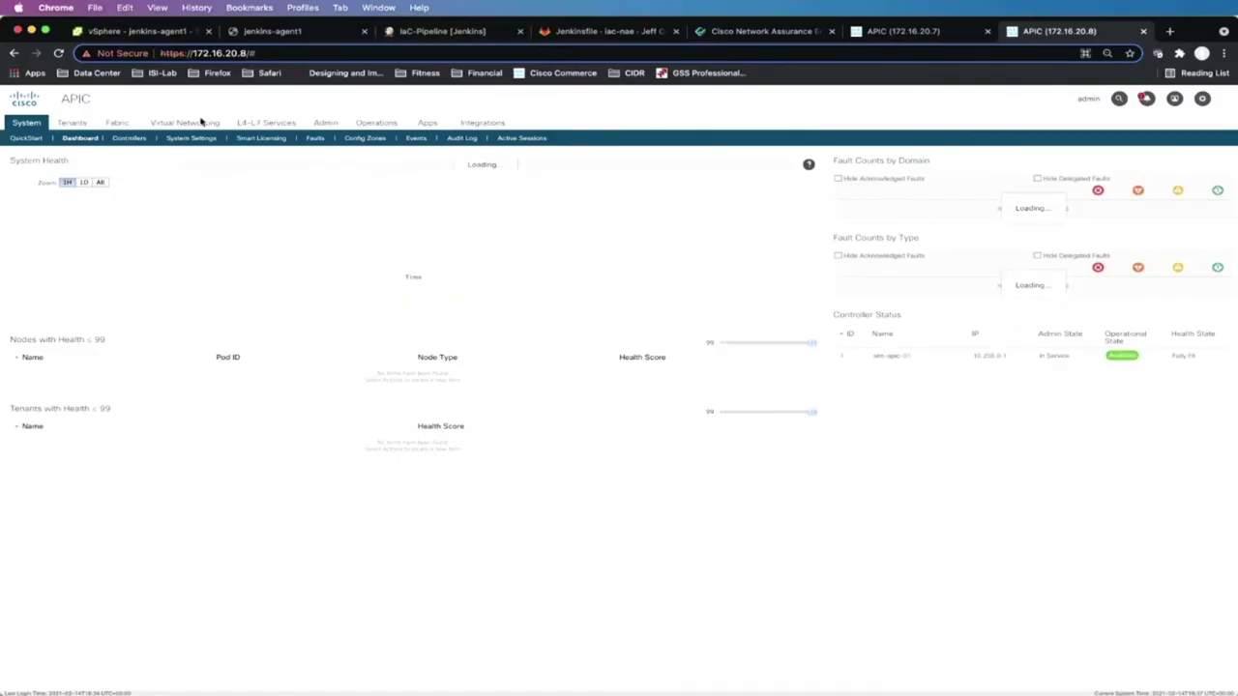
- List all tenants on the APIC at 172.16.20.8 and compare them with the running IaC-Pipeline build's stages in Jenkins
{"action": "left_click", "coordinate": [85, 126]}
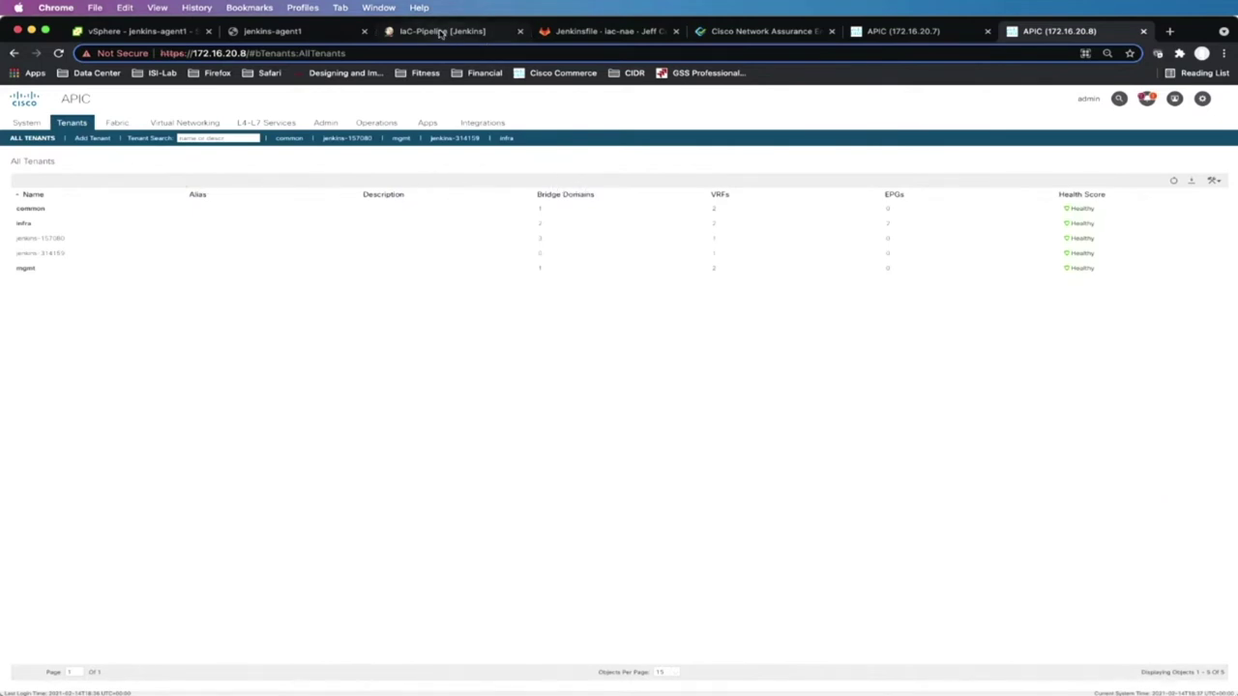
{"action": "left_click", "coordinate": [441, 32]}
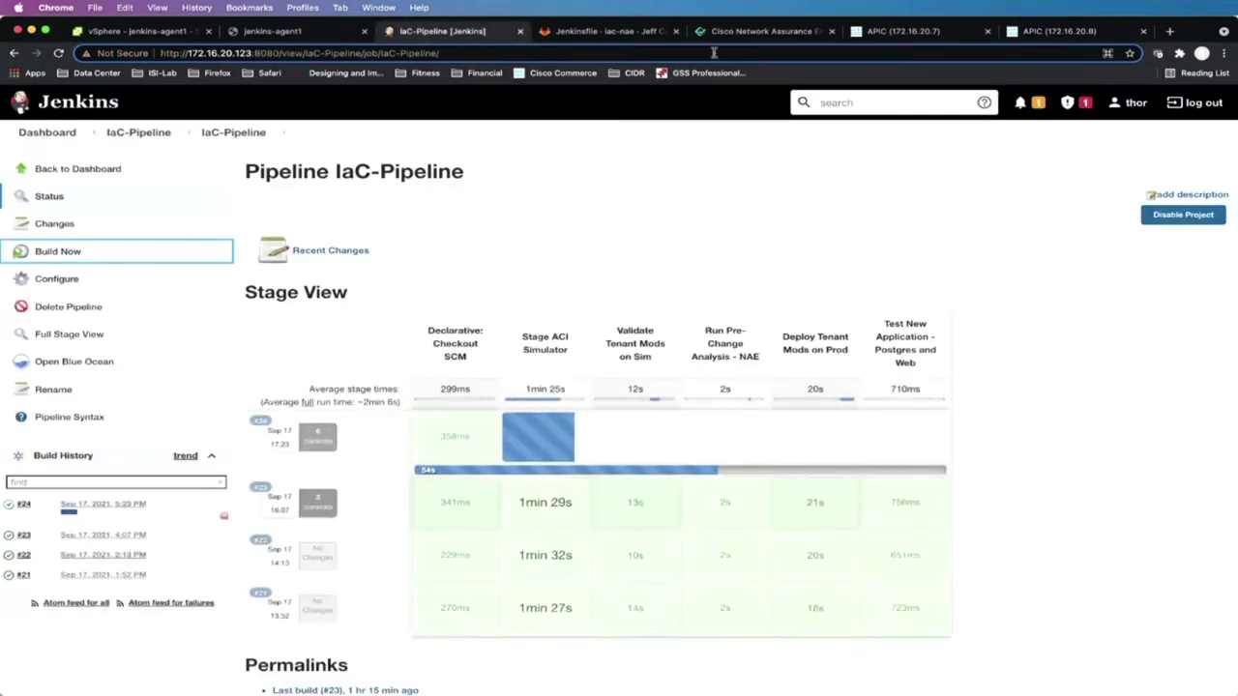
{"action": "left_click", "coordinate": [1062, 31]}
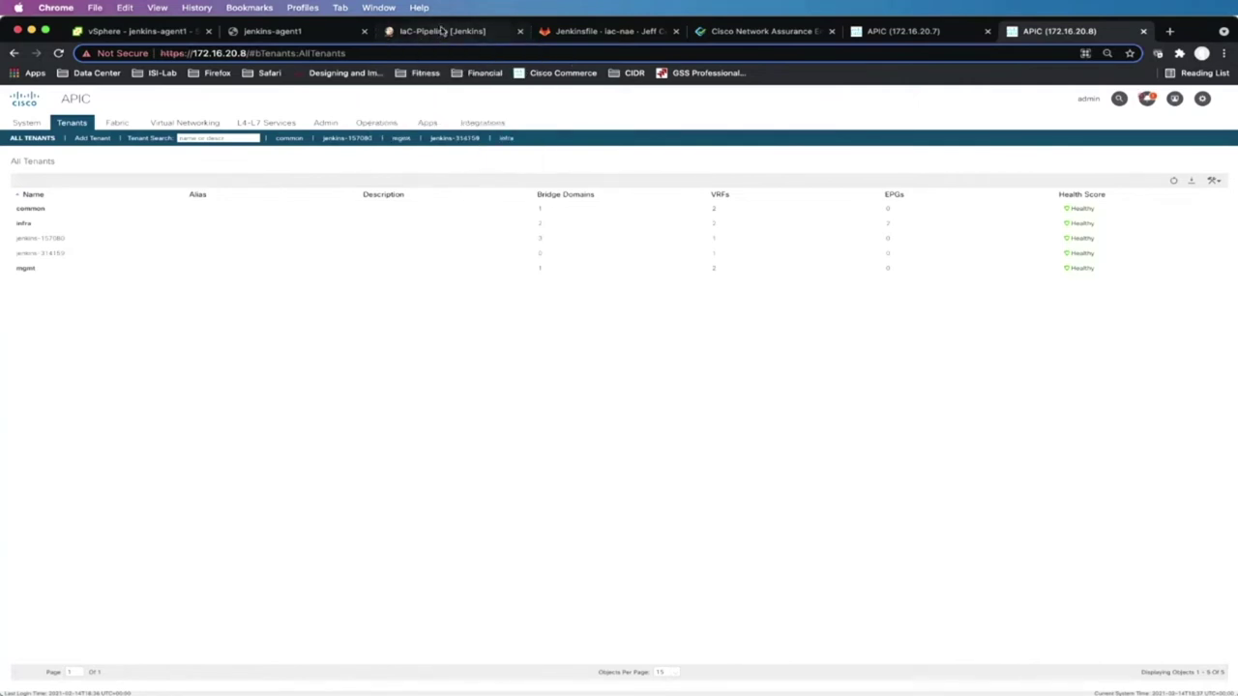
- Check the build's progress in the Jenkins Stage View and open the SERVICES tenant on the APIC at 172.16.20.8
{"action": "left_click", "coordinate": [441, 31]}
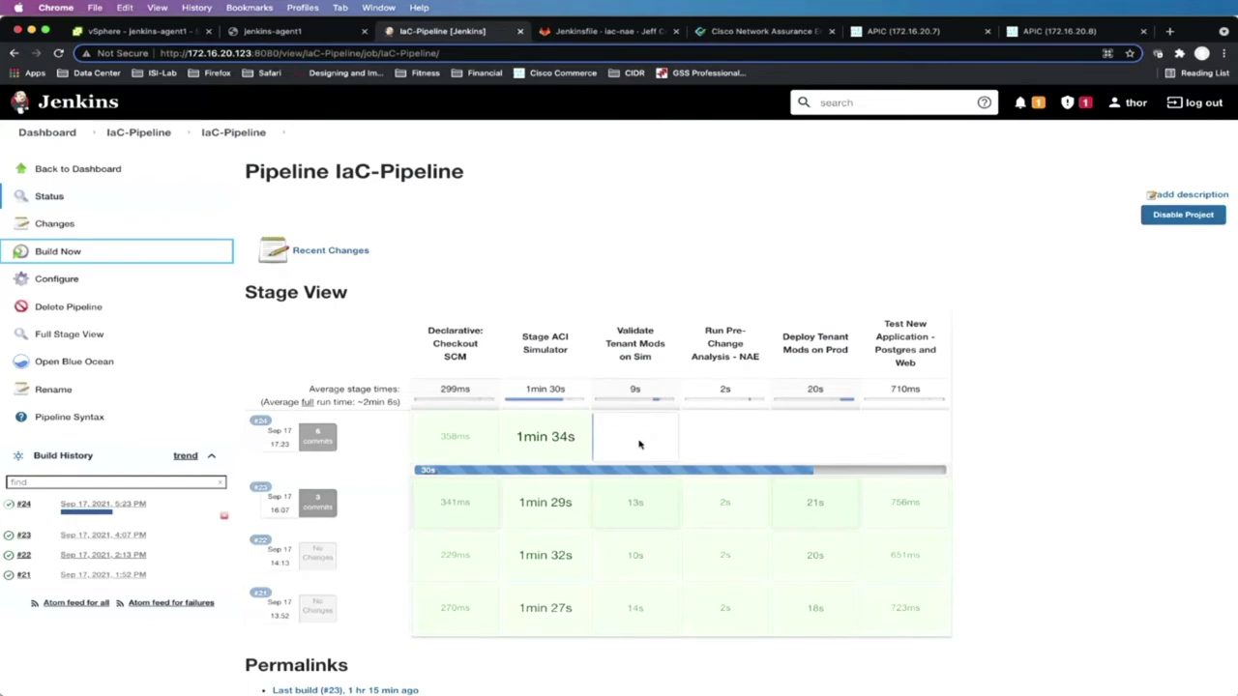
{"action": "left_click", "coordinate": [1057, 32]}
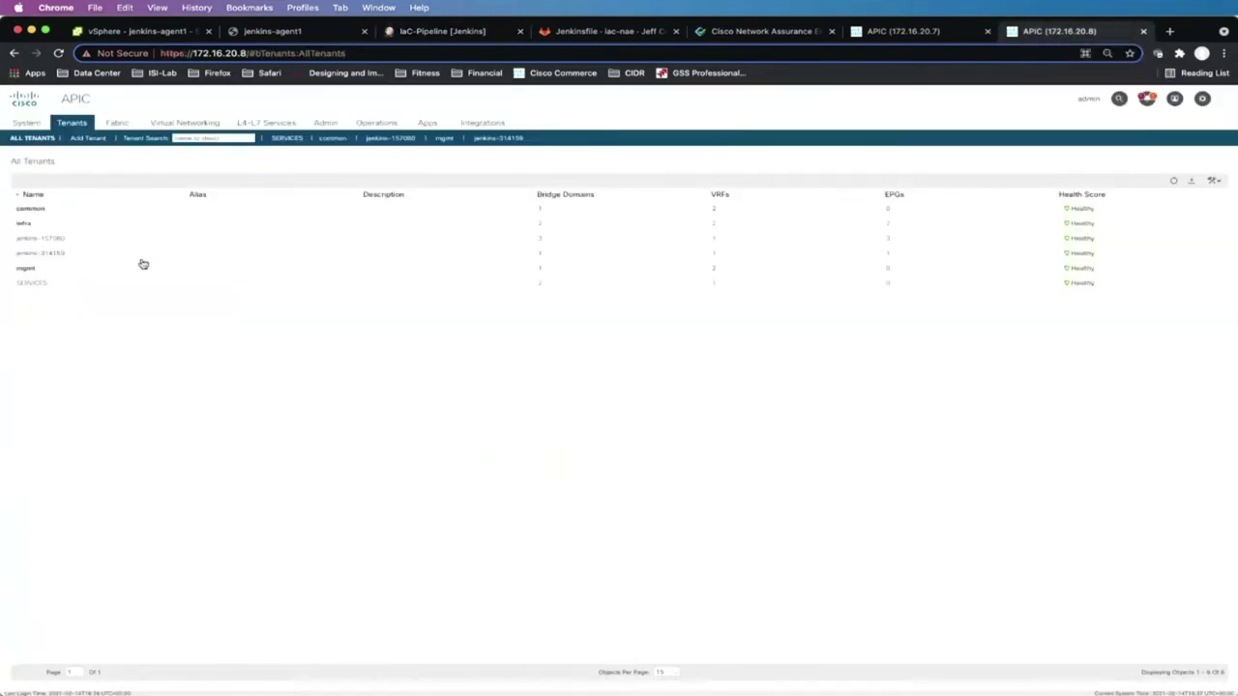
{"action": "double_click", "coordinate": [32, 284]}
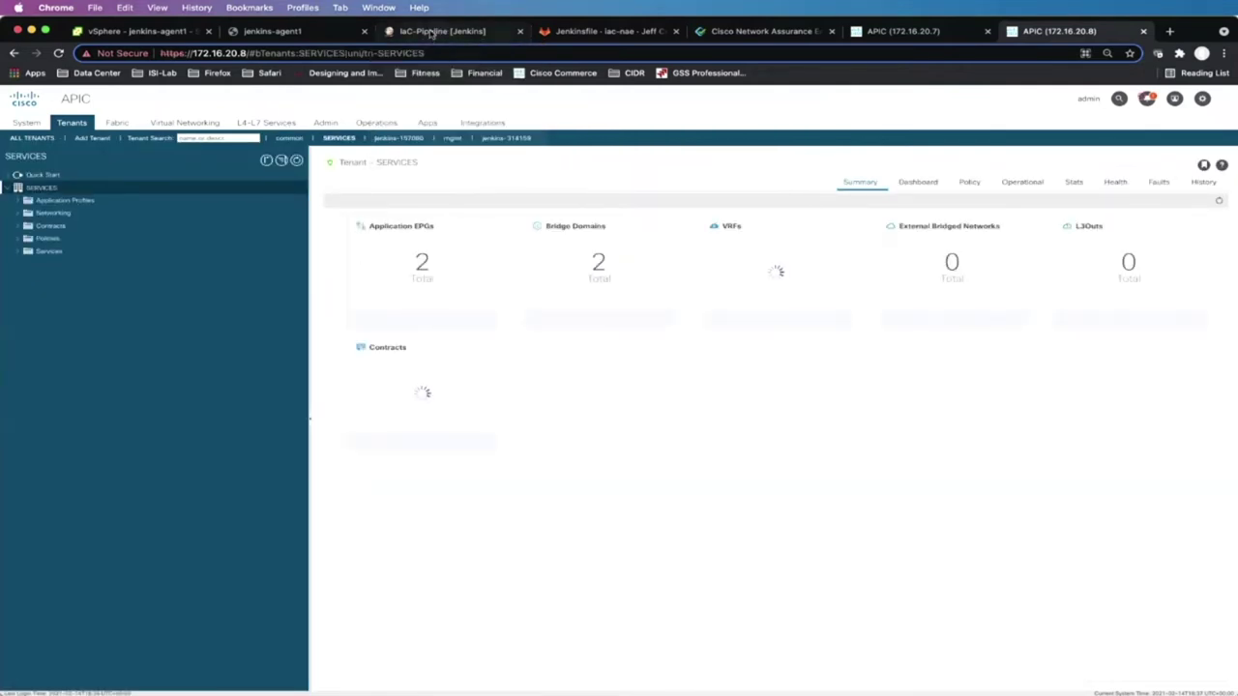
- Check the Jenkins stages and the Network Assurance Engine pre-change analysis list, and switch to the APIC at 172.16.20.7
{"action": "left_click", "coordinate": [431, 32]}
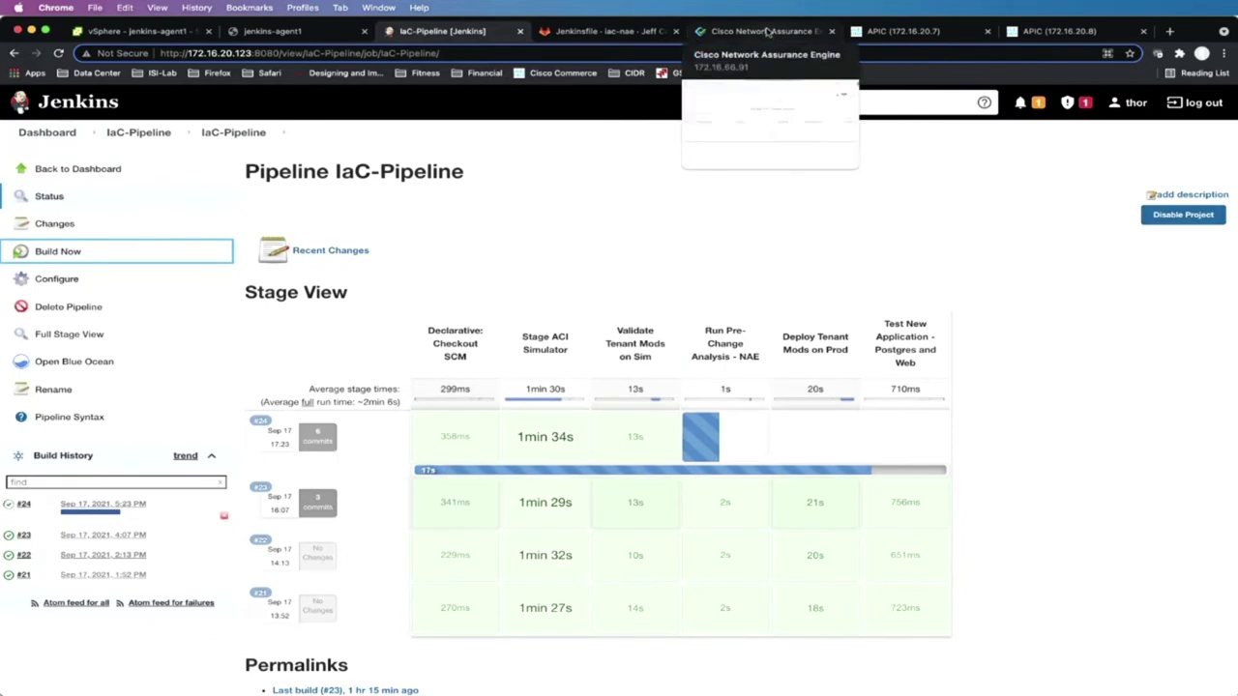
{"action": "left_click", "coordinate": [766, 32]}
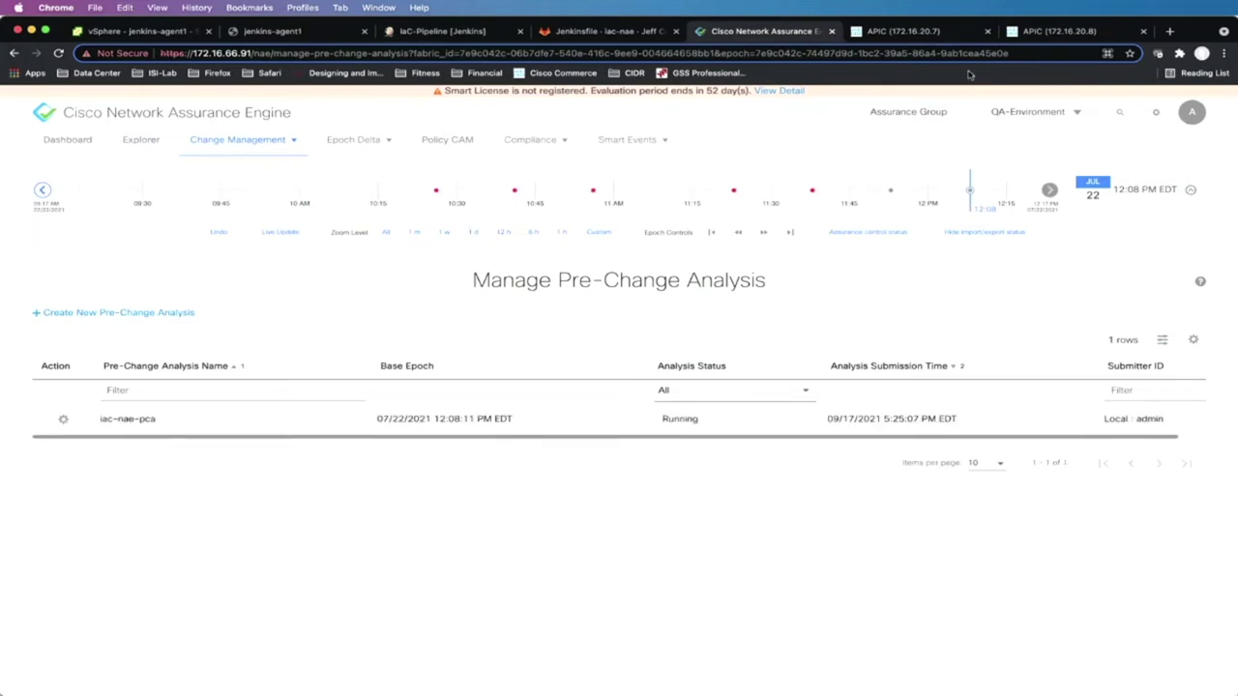
{"action": "left_click", "coordinate": [908, 35]}
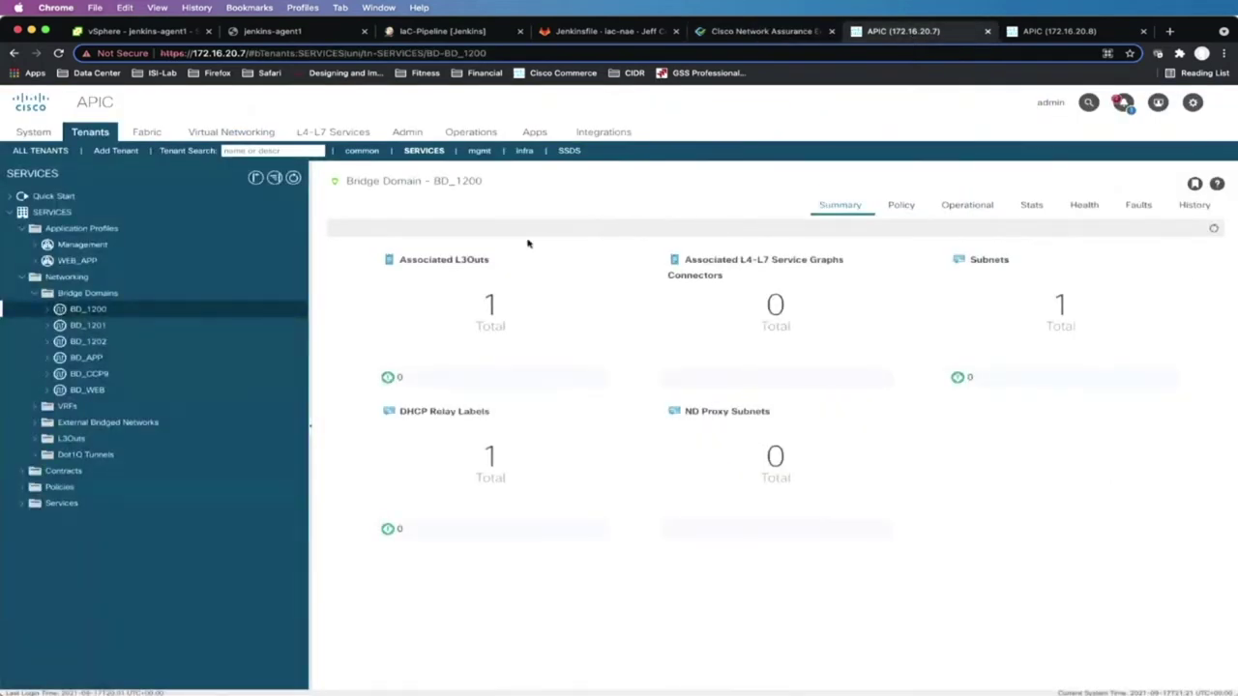
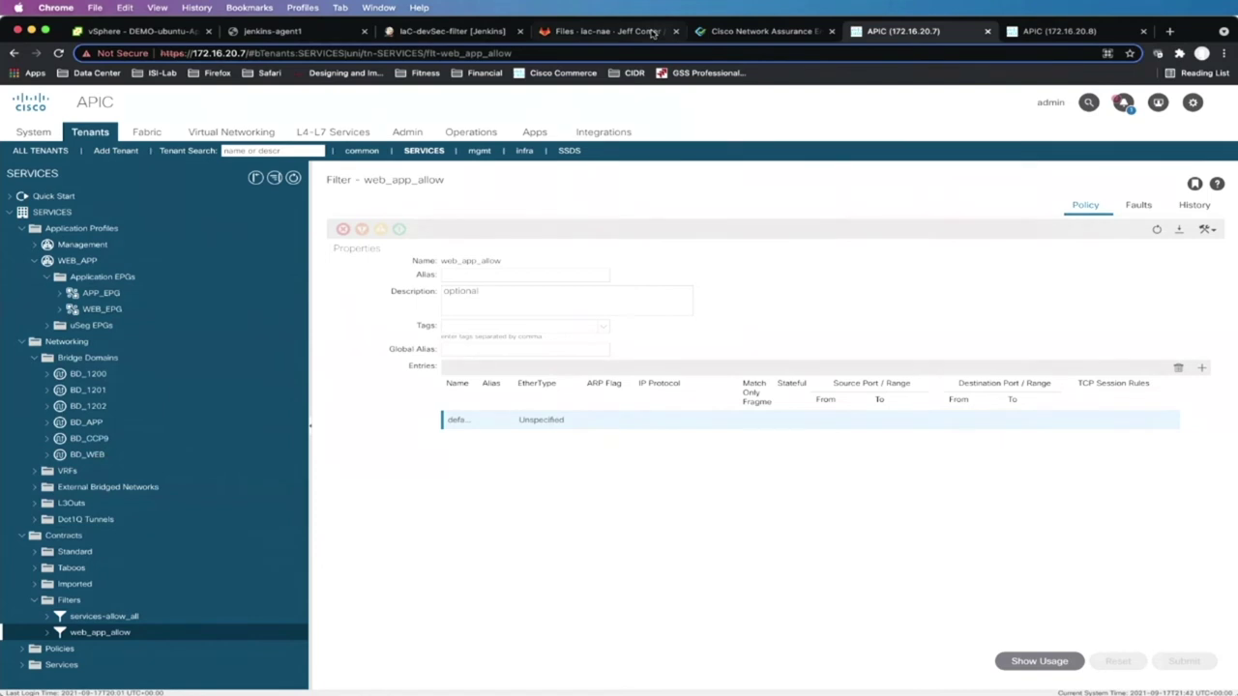
- Review the IaC-Pipeline job list in Jenkins and open the devsec-jenkins file from the iac-nae branch in GitLab
{"action": "left_click", "coordinate": [446, 31]}
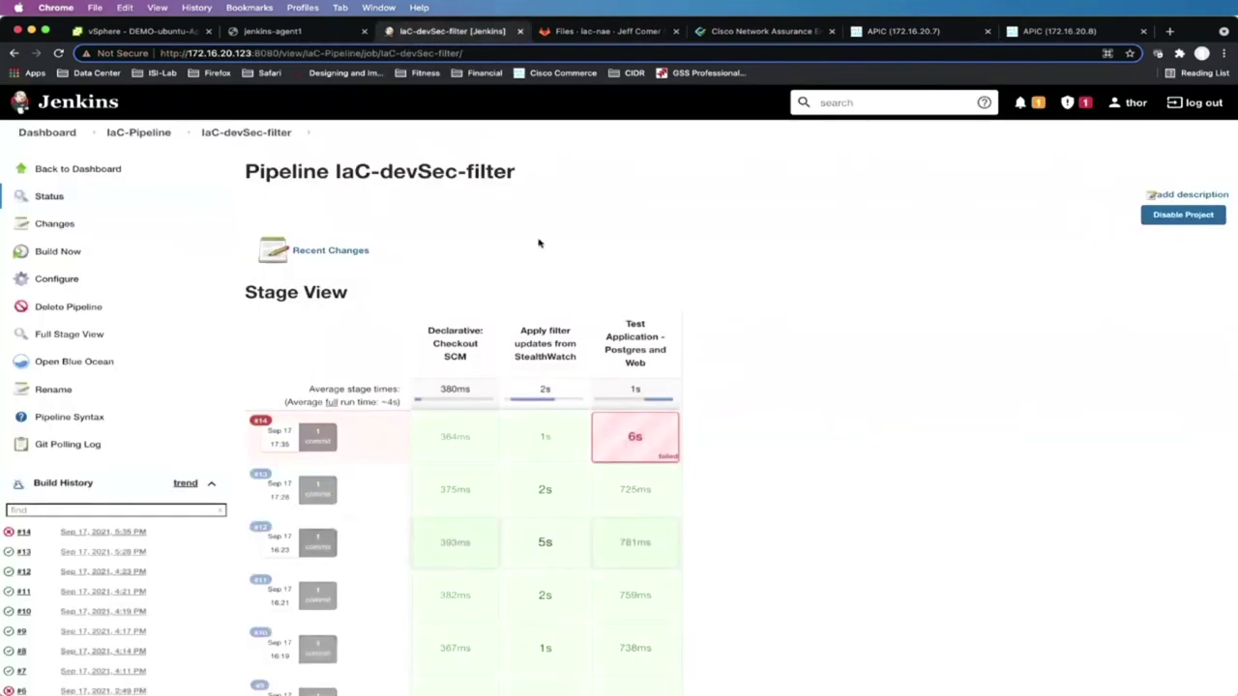
{"action": "left_click", "coordinate": [140, 134]}
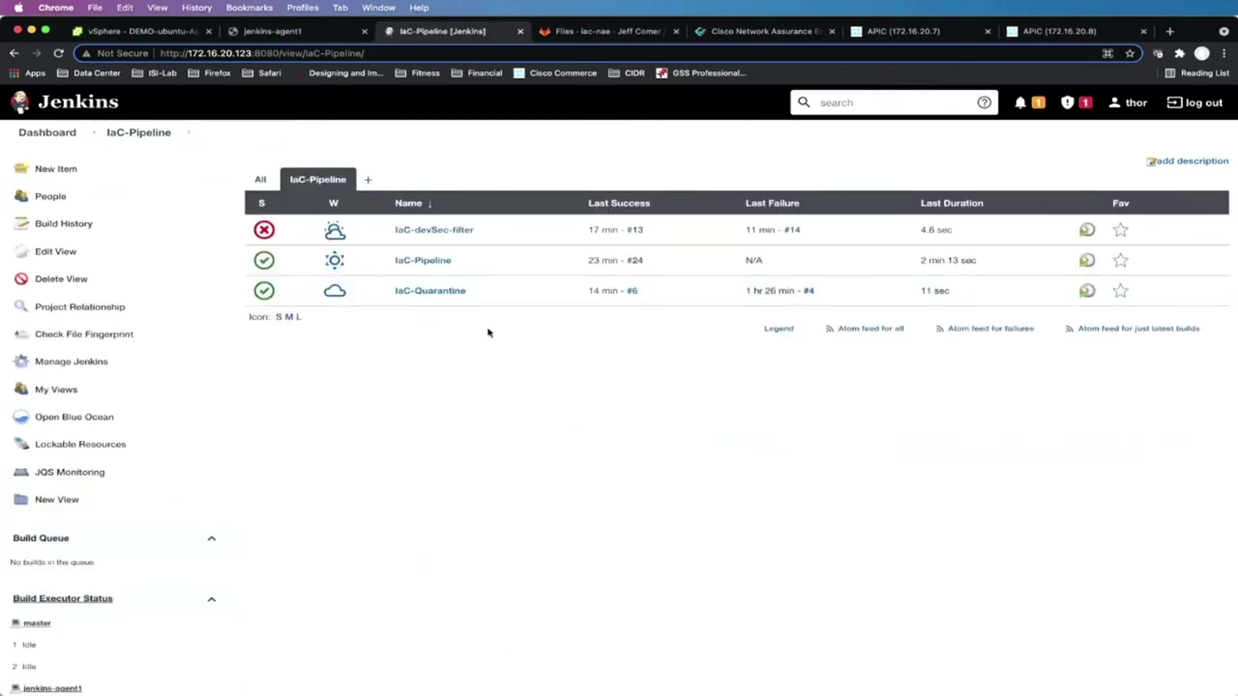
{"action": "left_click", "coordinate": [594, 33]}
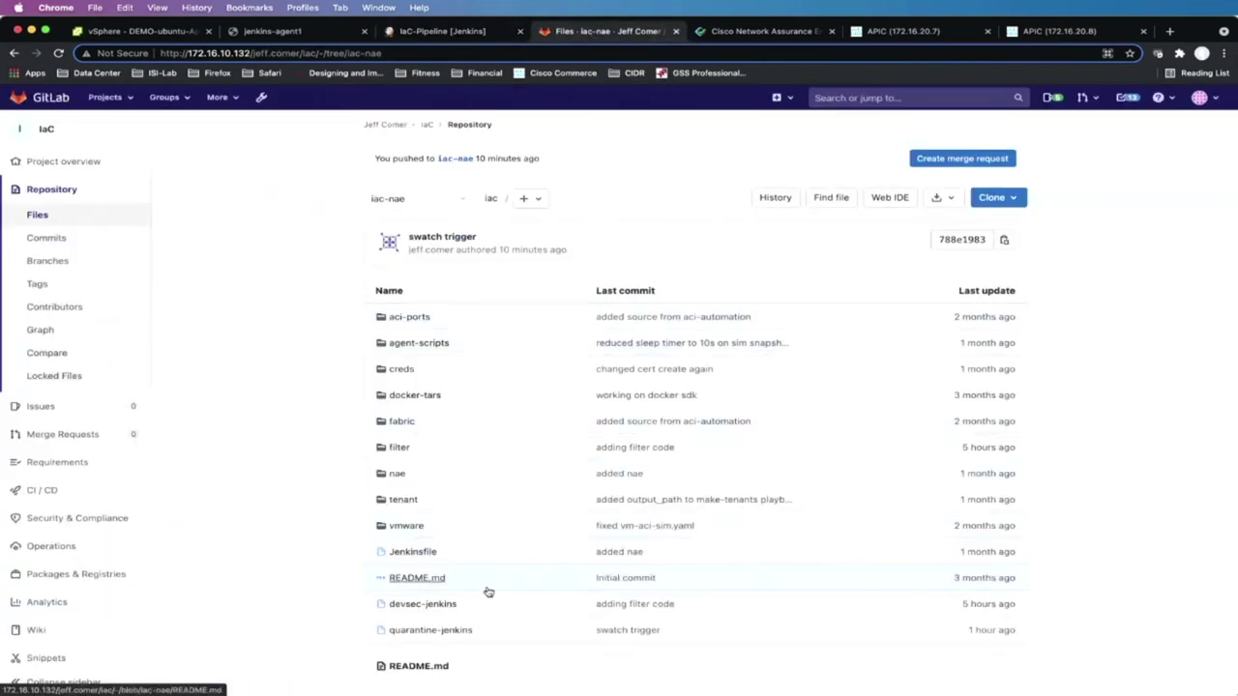
{"action": "left_click", "coordinate": [424, 604]}
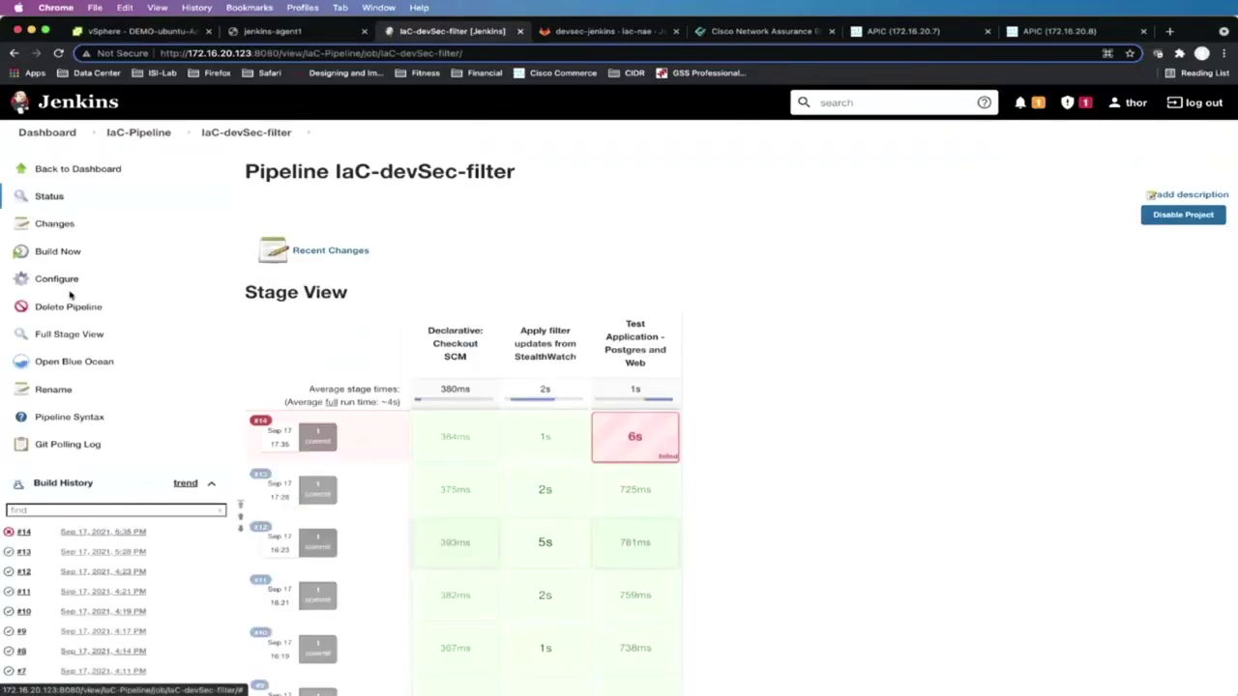
- Check the IaC-devSec-filter pipeline's build triggers and latest builds in Jenkins, and view the web_app_allow filter entries on the APIC at 172.16.20.7
{"action": "left_click", "coordinate": [56, 280]}
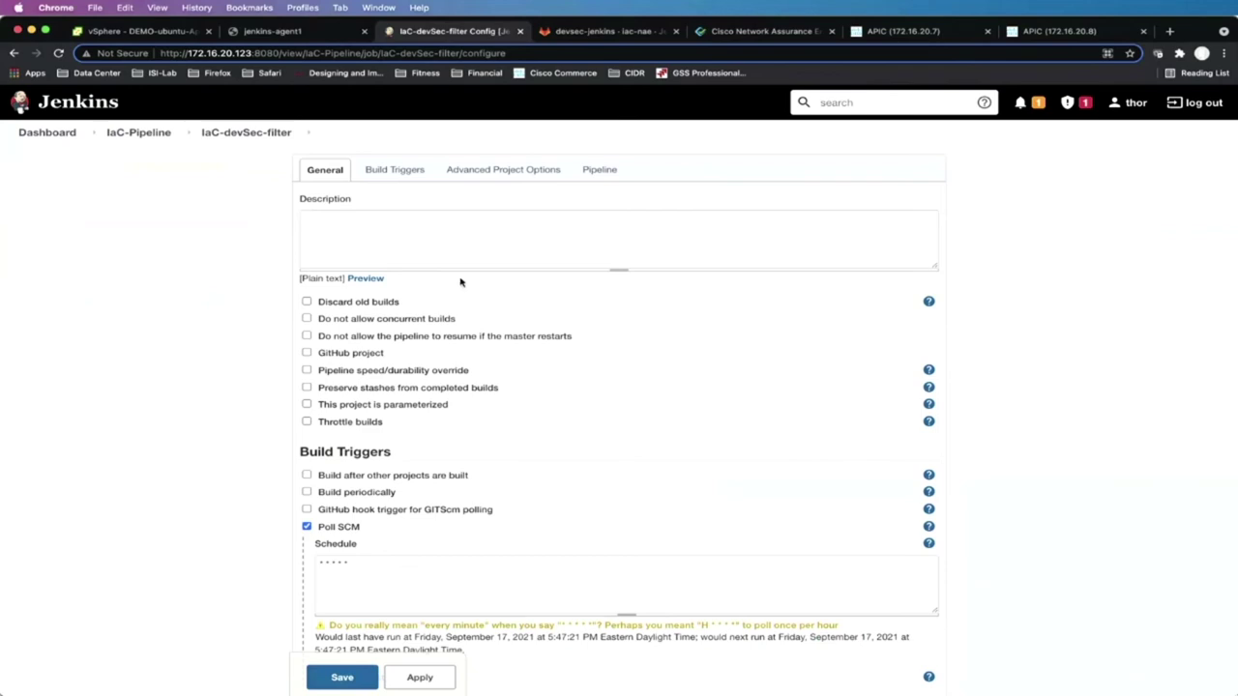
{"action": "left_click", "coordinate": [245, 132]}
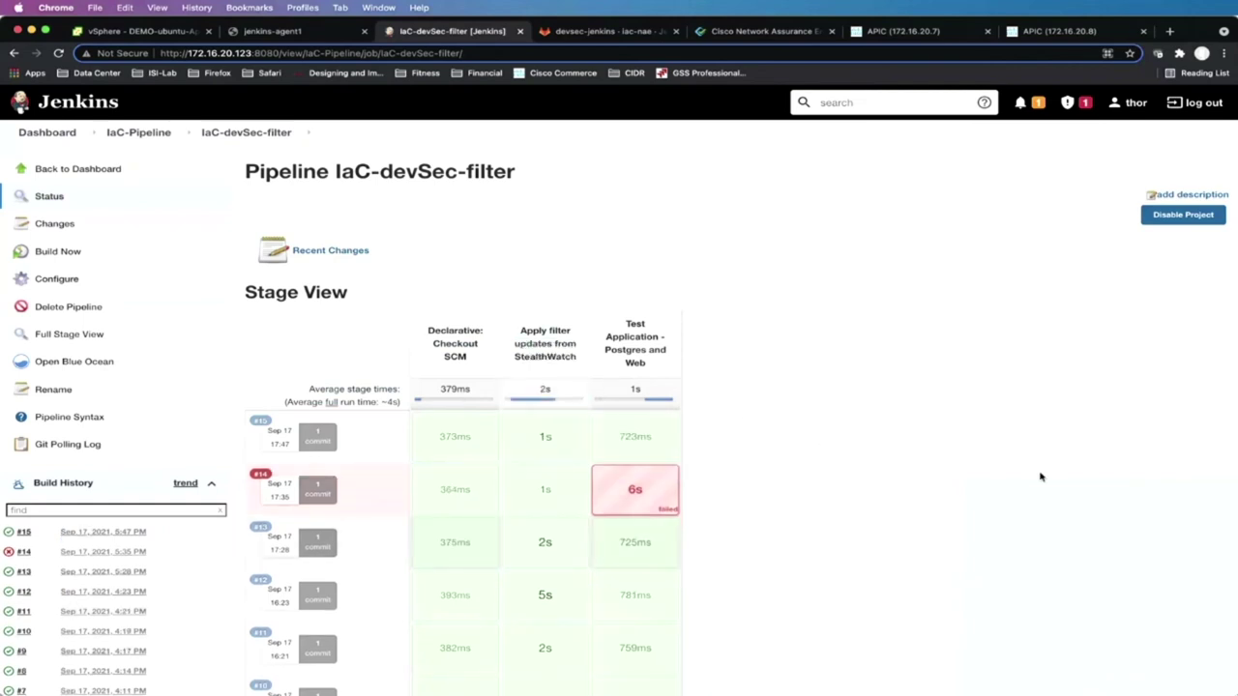
{"action": "left_click", "coordinate": [895, 33]}
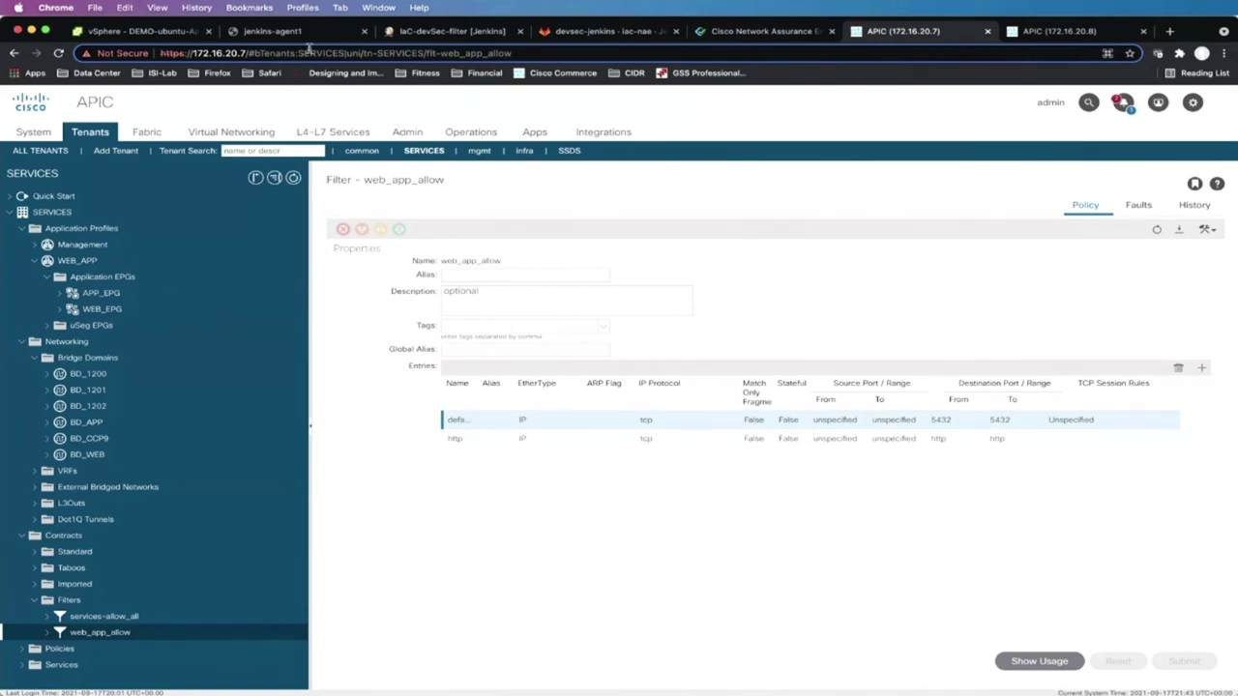
- Switch to the jenkins-agent1 console, stop the running ping and ping 10.200.0.100 again
{"action": "left_click", "coordinate": [275, 31]}
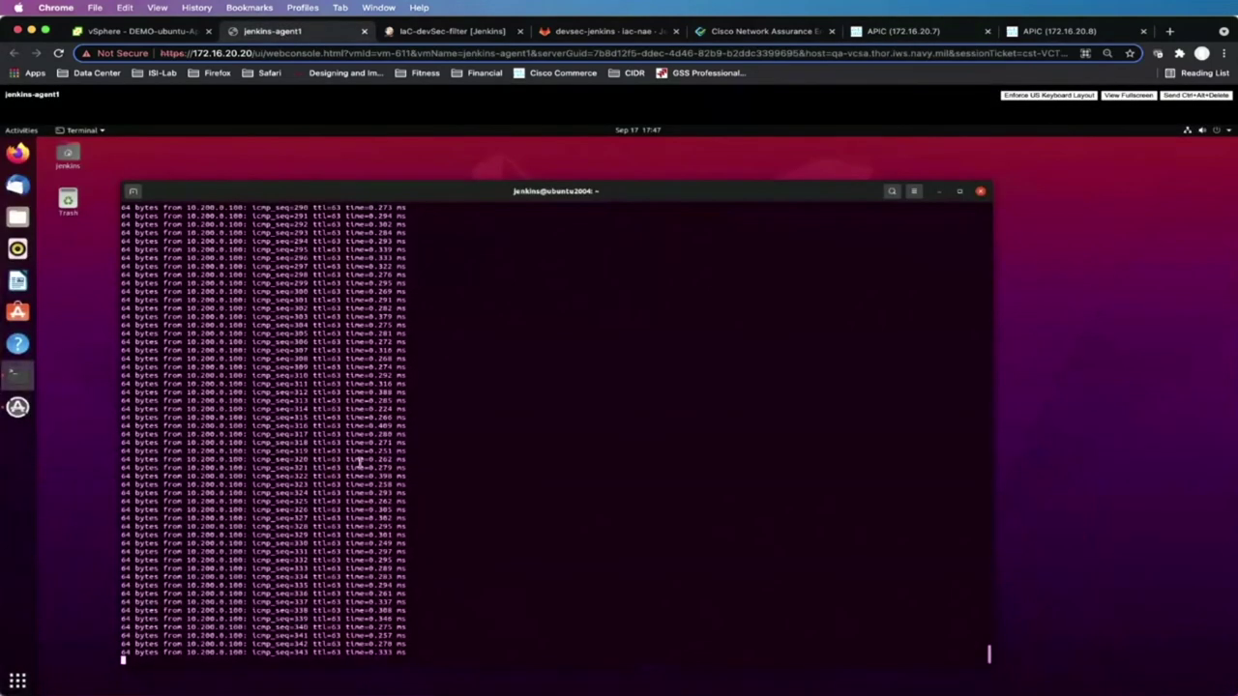
{"action": "key", "text": "ctrl+c"}
{"action": "key", "text": "Return"}
{"action": "key", "text": "Return"}
{"action": "key", "text": "Return"}
{"action": "key", "text": "Return"}
{"action": "key", "text": "Up"}
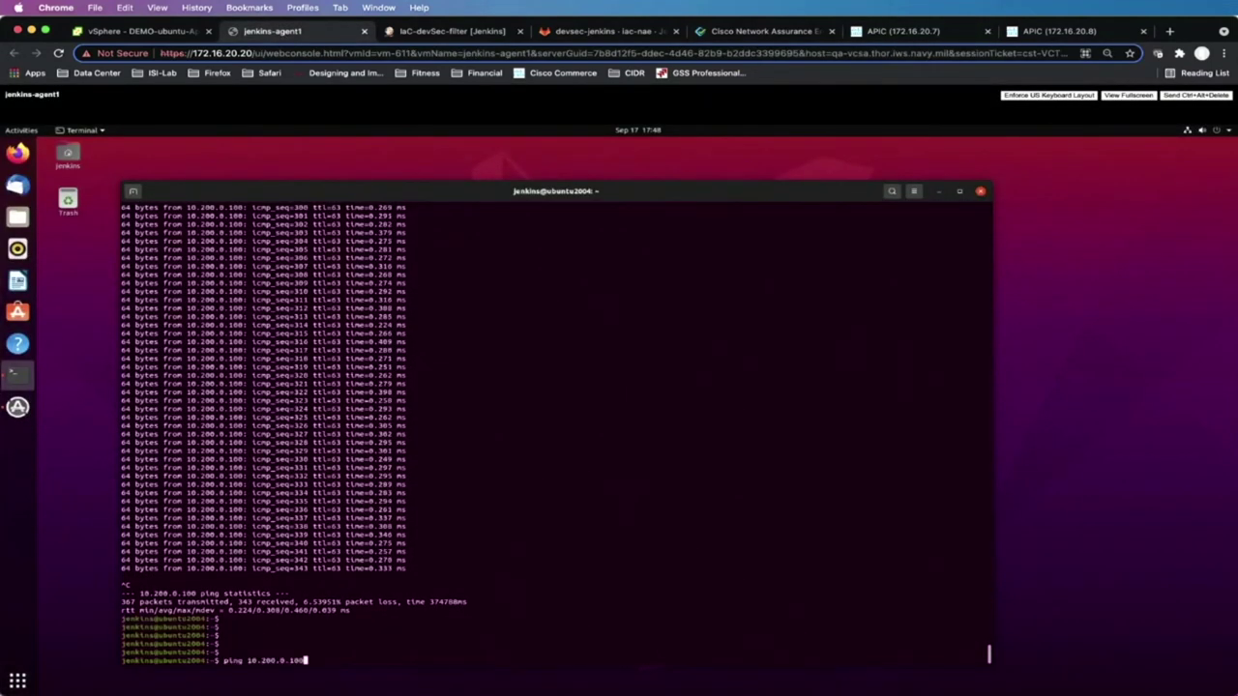
{"action": "key", "text": "Return"}
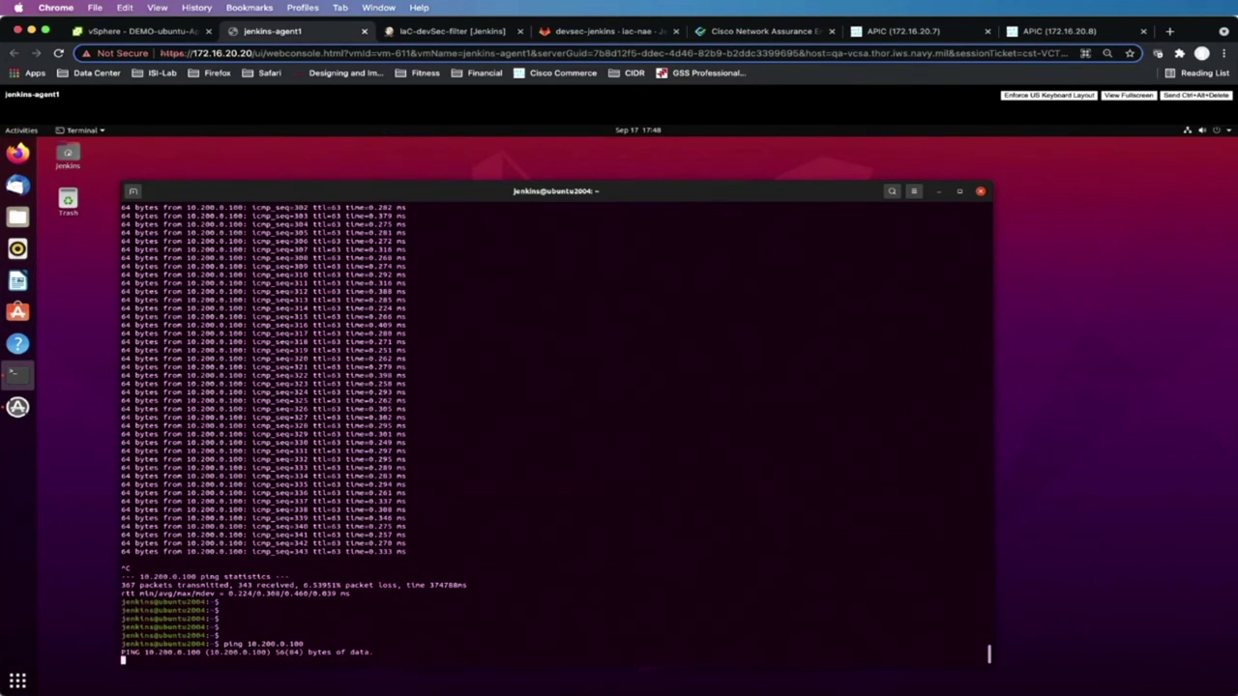
{"action": "key", "text": "ctrl+c"}
{"action": "key", "text": "Return"}
{"action": "key", "text": "Return"}
{"action": "type", "text": "psql -h 10.200.0.100 -U postgres"}
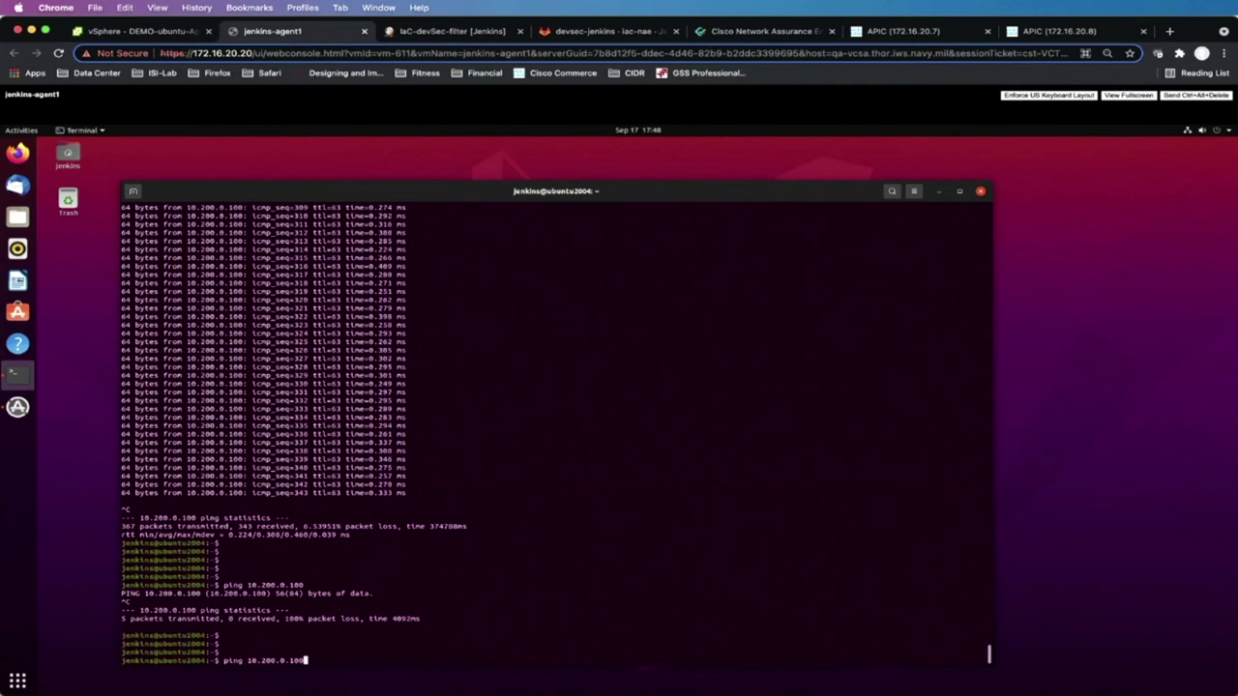
{"action": "key", "text": "Up"}
{"action": "key", "text": "Return"}
- Connect to the PostgreSQL server at 10.200.0.100 as postgres with psql, and exit the database session
{"action": "key", "text": "Up"}
{"action": "key", "text": "Up"}
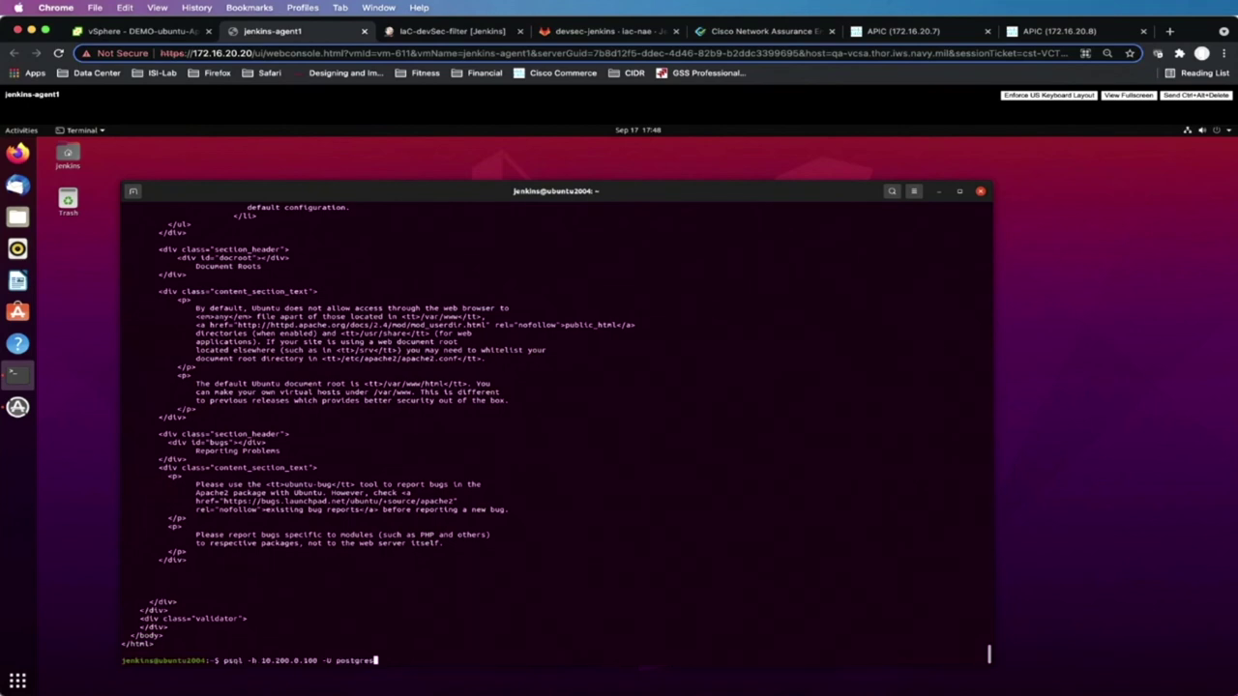
{"action": "key", "text": "Return"}
{"action": "type", "text": "exit"}
{"action": "key", "text": "Return"}
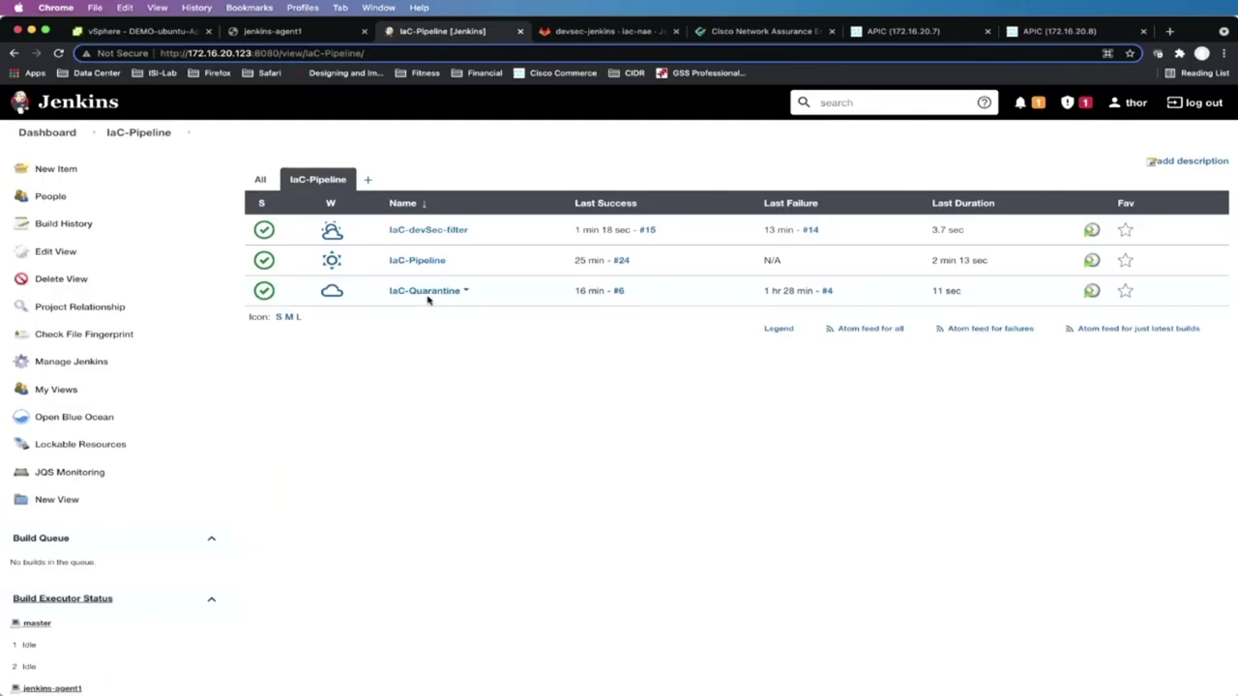
- Open the IaC-Quarantine pipeline in Jenkins and check the DEMO-ubuntu-App and DEMO-ubuntu-Web summaries in vSphere
{"action": "left_click", "coordinate": [433, 293]}
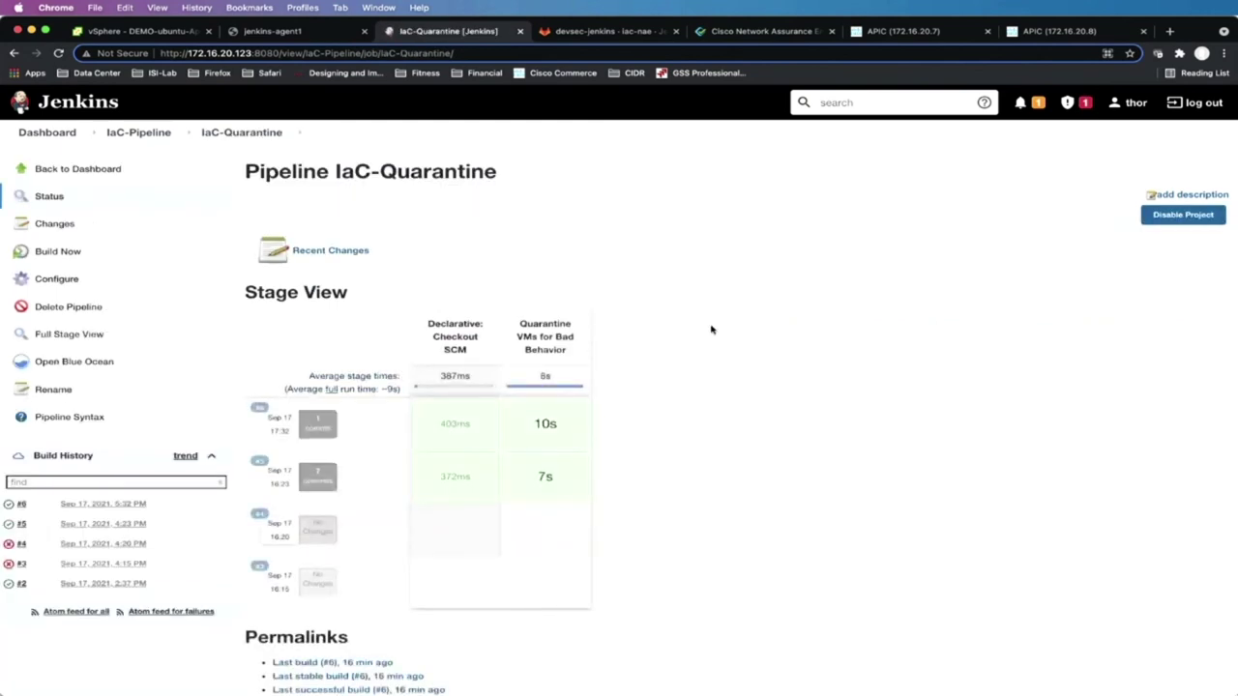
{"action": "left_click", "coordinate": [133, 32]}
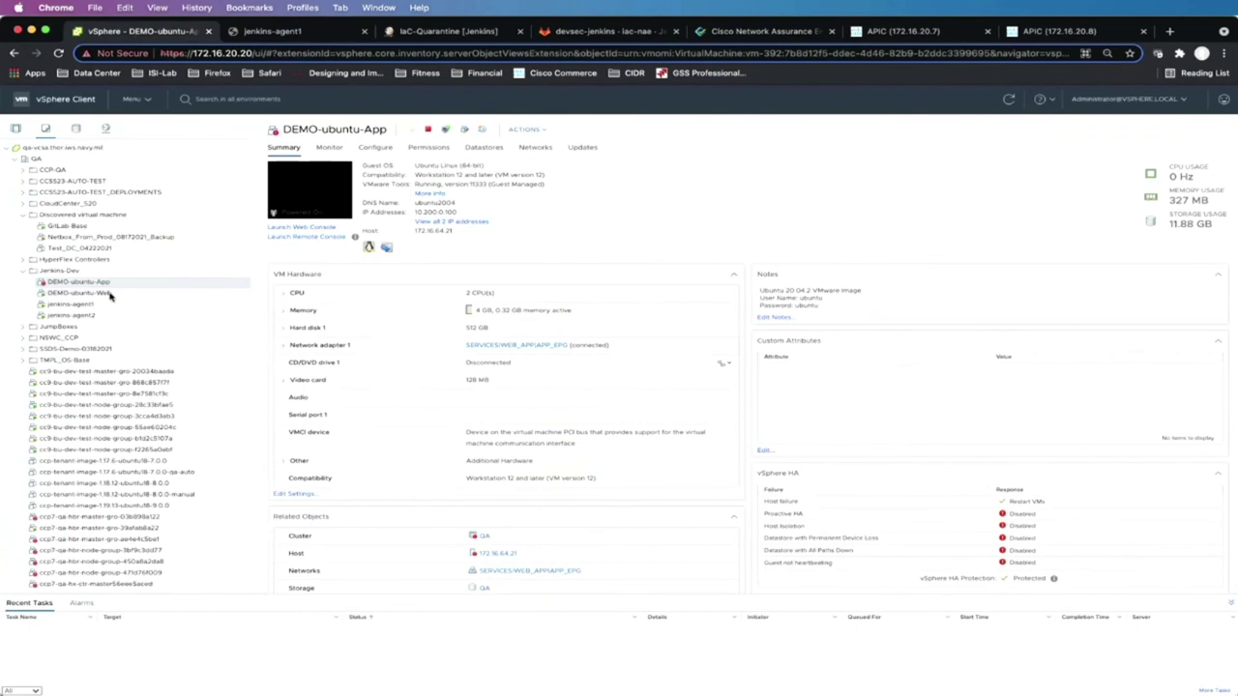
{"action": "left_click", "coordinate": [109, 295]}
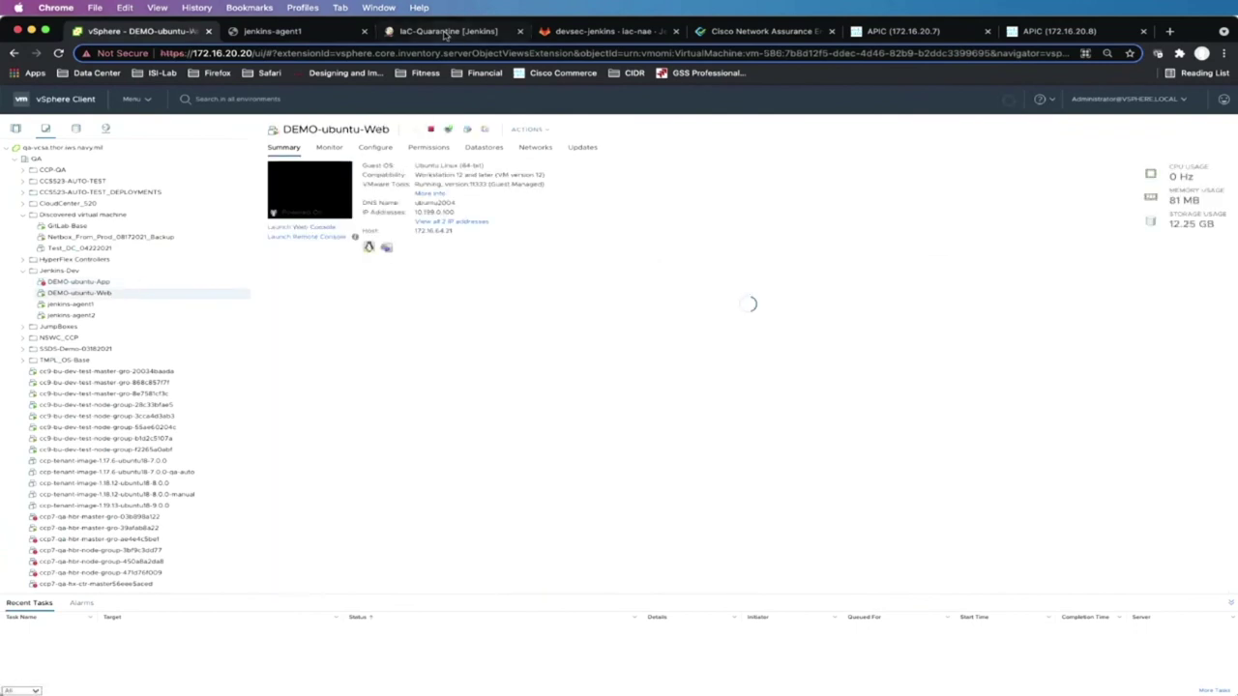
- Start a build of the IaC-Quarantine pipeline in Jenkins and check the network adapters of DEMO-ubuntu-App and DEMO-ubuntu-Web in vSphere
{"action": "left_click", "coordinate": [445, 32]}
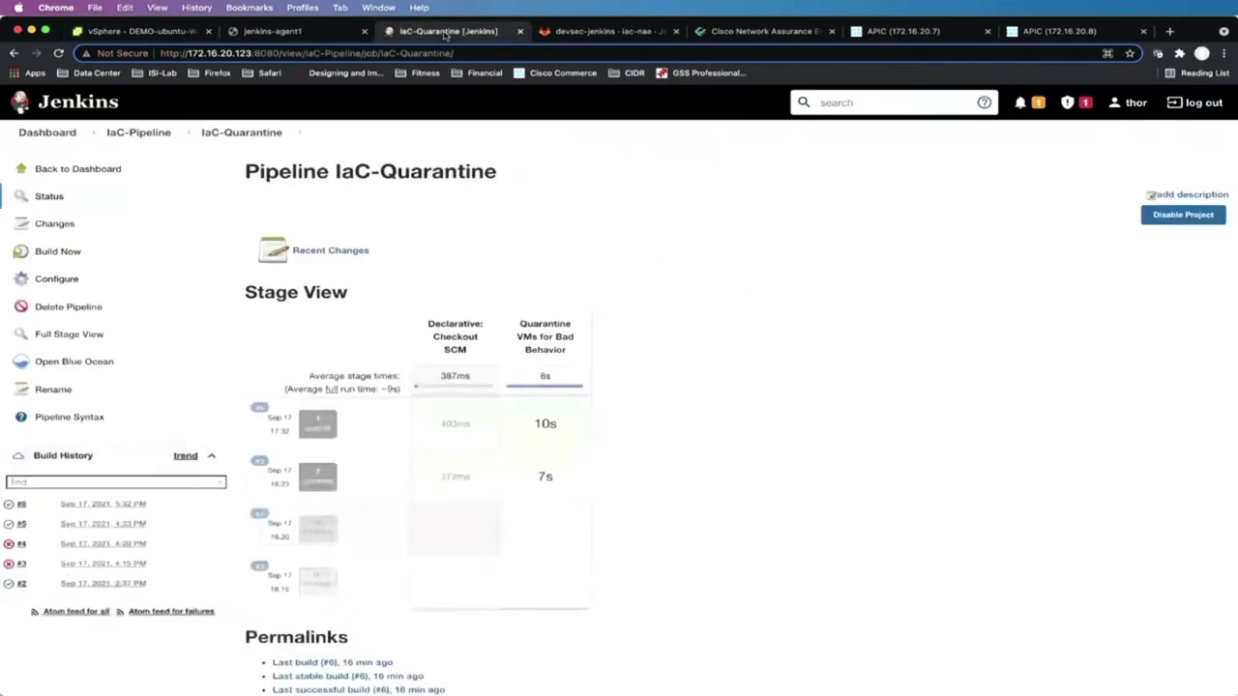
{"action": "left_click", "coordinate": [58, 253]}
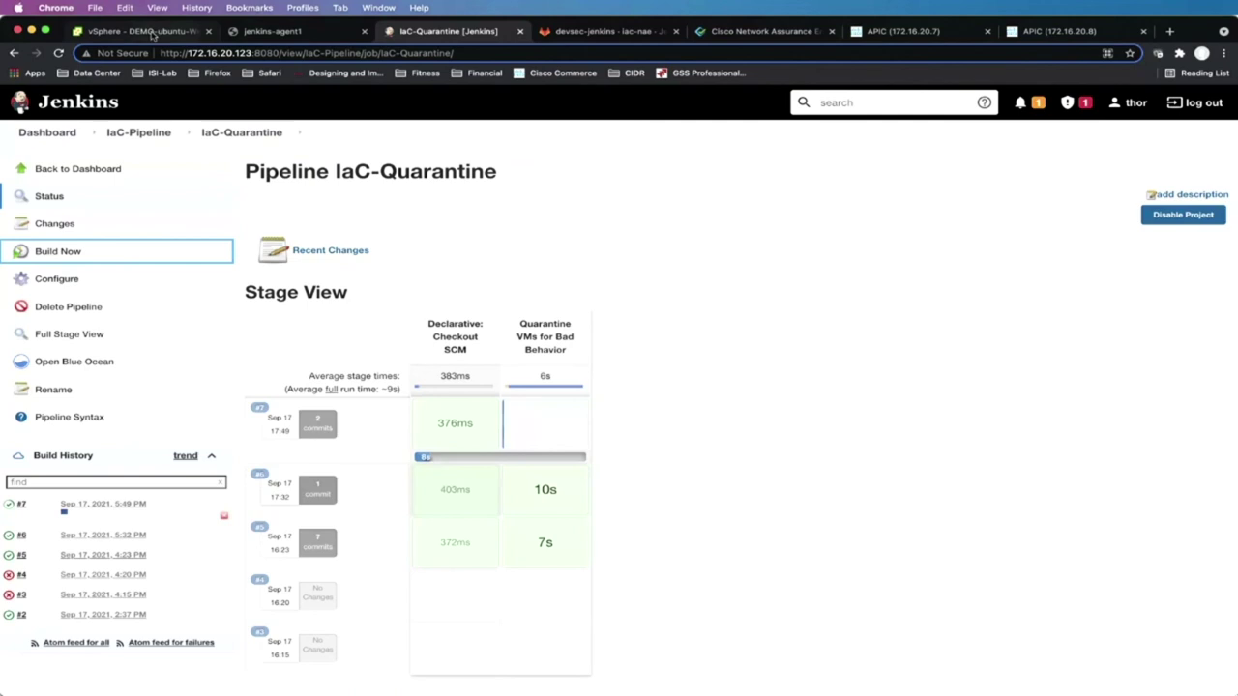
{"action": "left_click", "coordinate": [147, 32]}
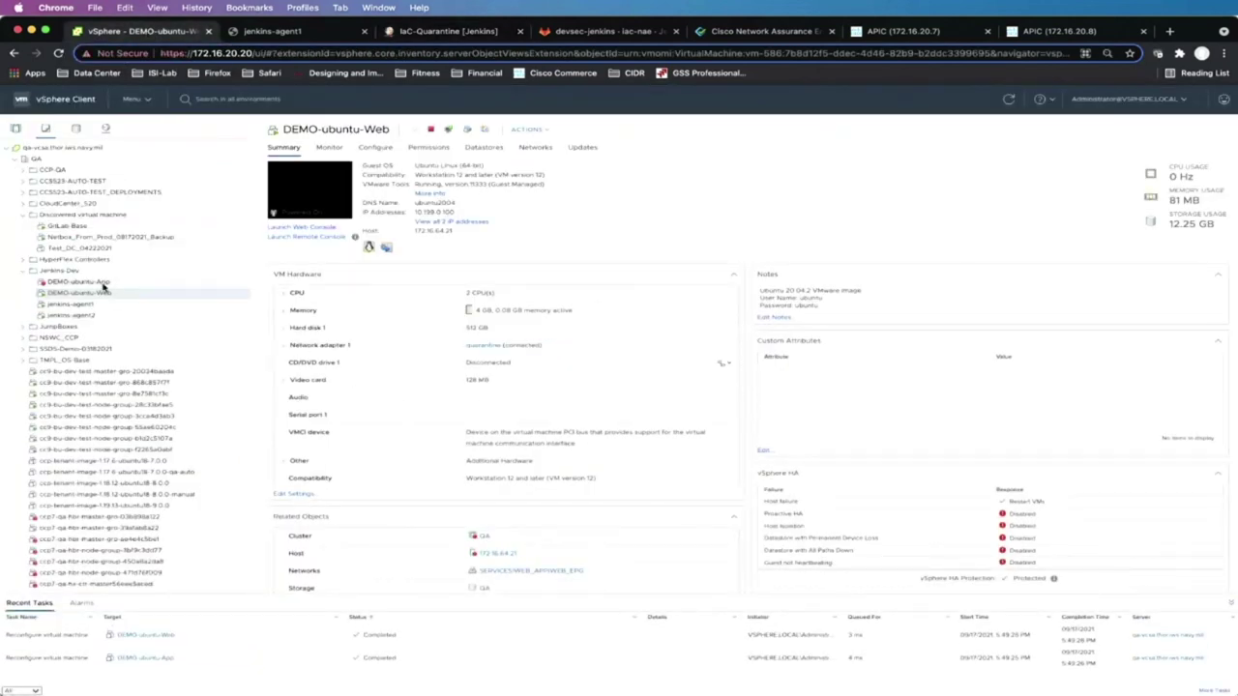
{"action": "left_click", "coordinate": [96, 283]}
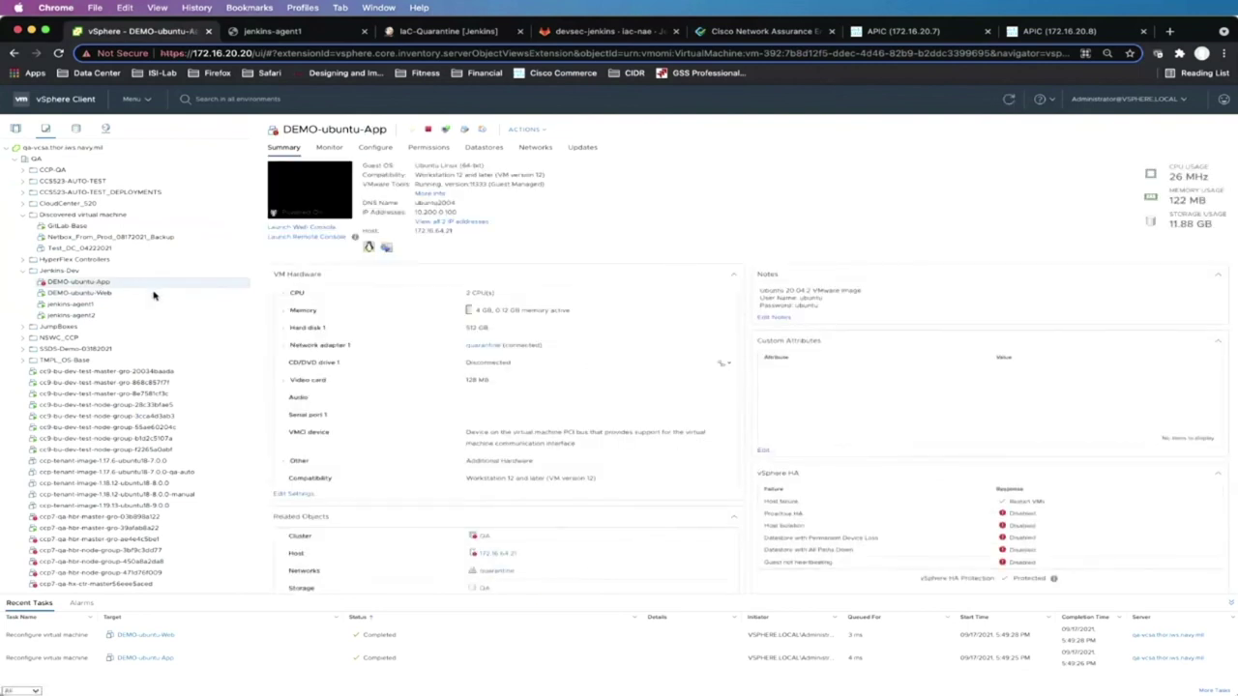
{"action": "left_click", "coordinate": [85, 294]}
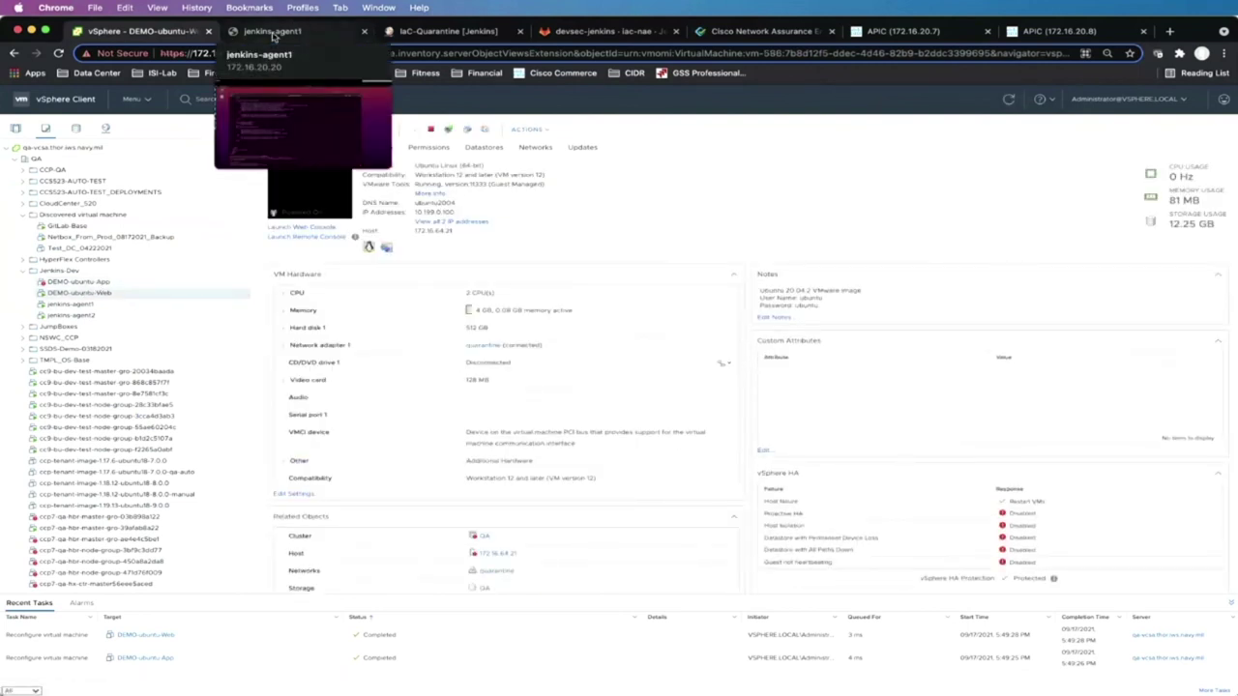
- Return to the jenkins-agent1 console and stop the running ping to 10.200.0.100, leaving several blank prompt lines
{"action": "left_click", "coordinate": [273, 32]}
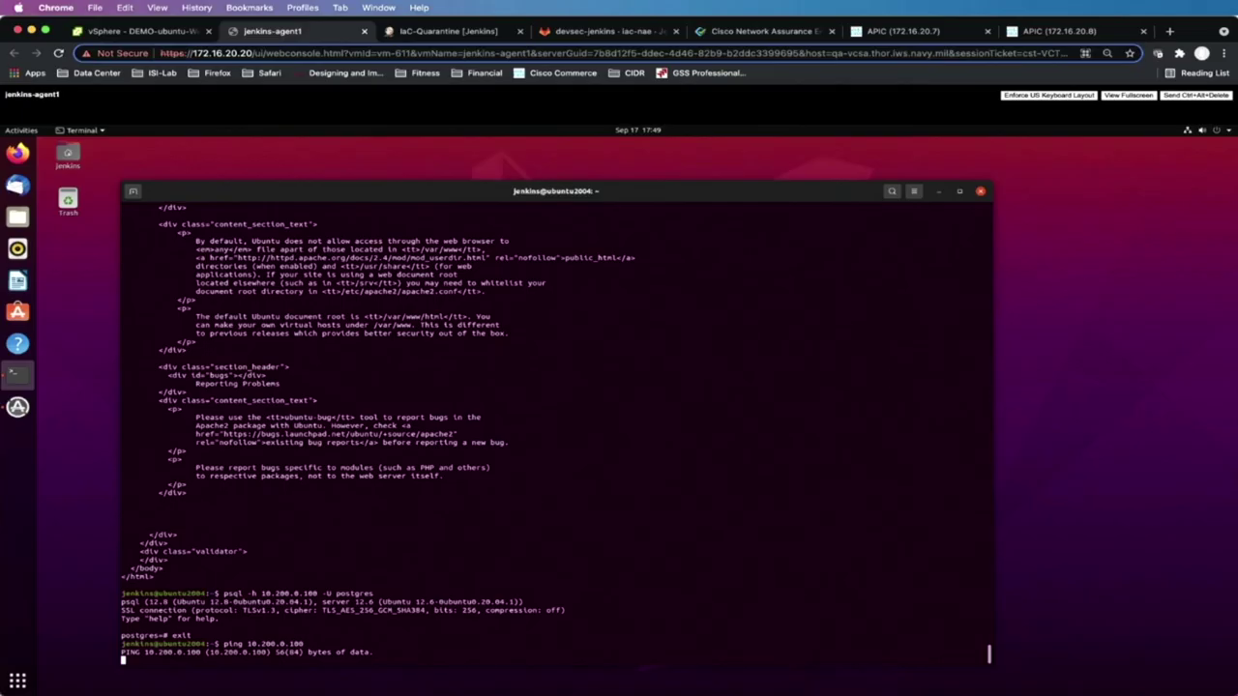
{"action": "key", "text": "ctrl+c"}
{"action": "key", "text": "Return"}
{"action": "key", "text": "Return"}
{"action": "key", "text": "Return"}
{"action": "key", "text": "Return"}
{"action": "key", "text": "Return"}
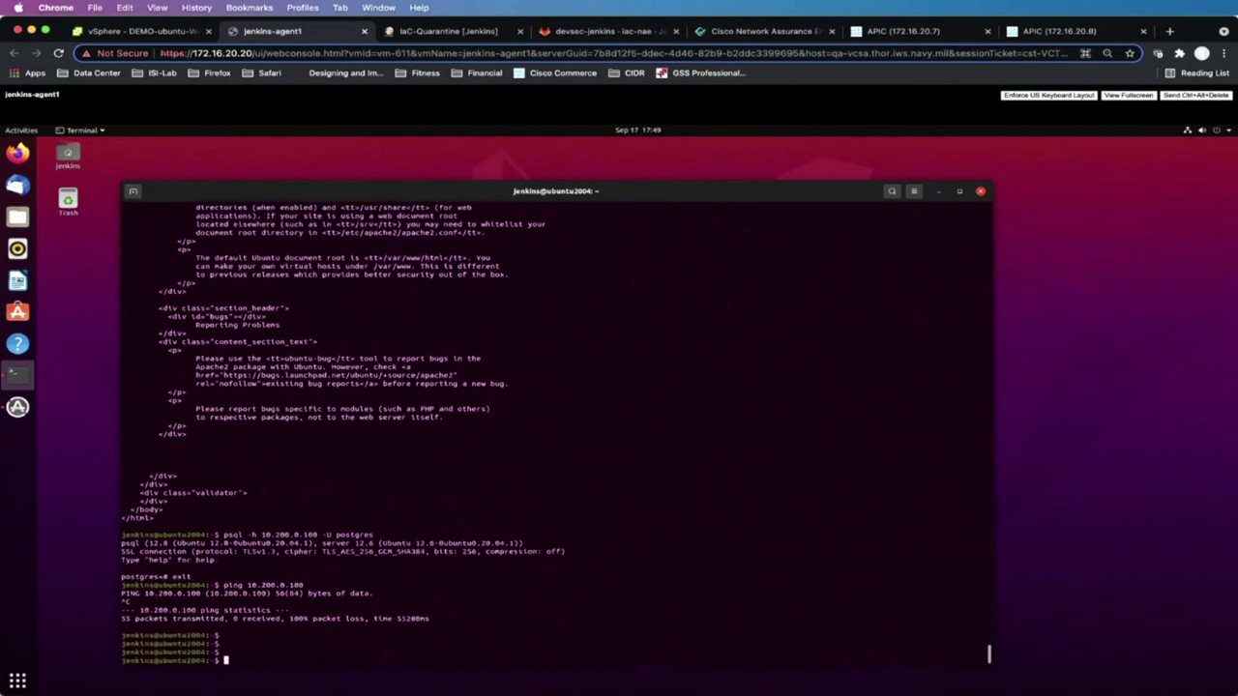
- Try to connect to the PostgreSQL server at 10.200.0.100 as postgres with psql, and interrupt the attempt
{"action": "key", "text": "Up"}
{"action": "key", "text": "Up"}
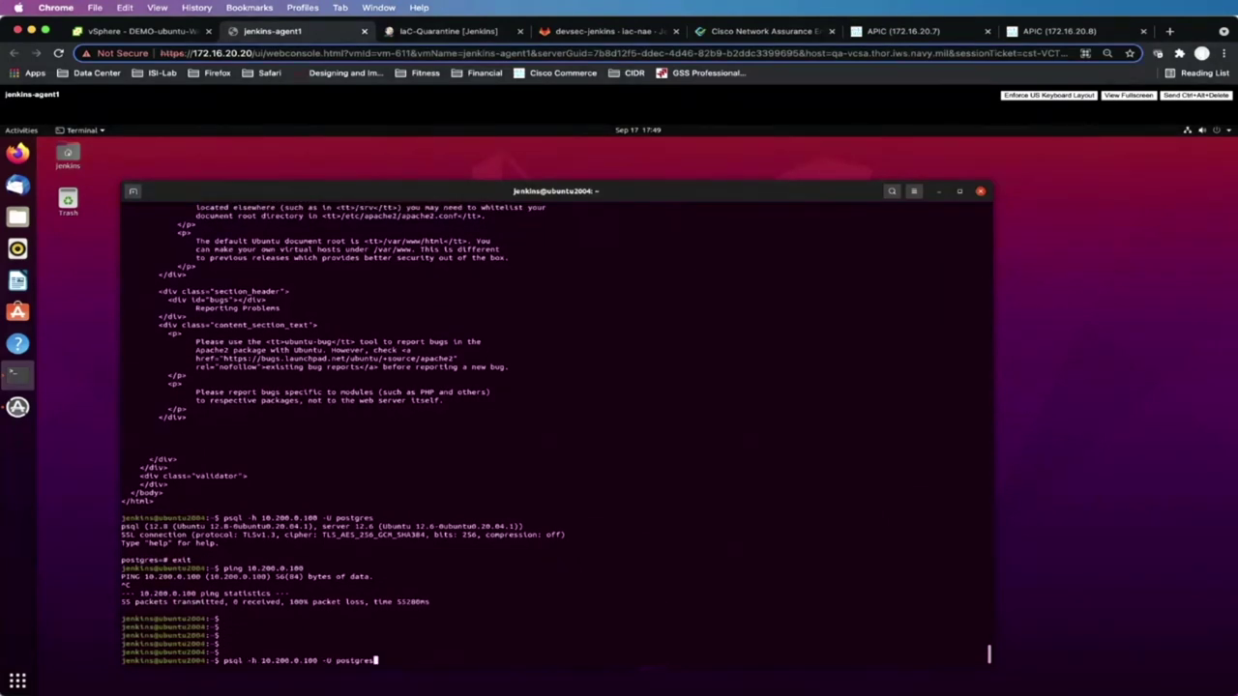
{"action": "key", "text": "Return"}
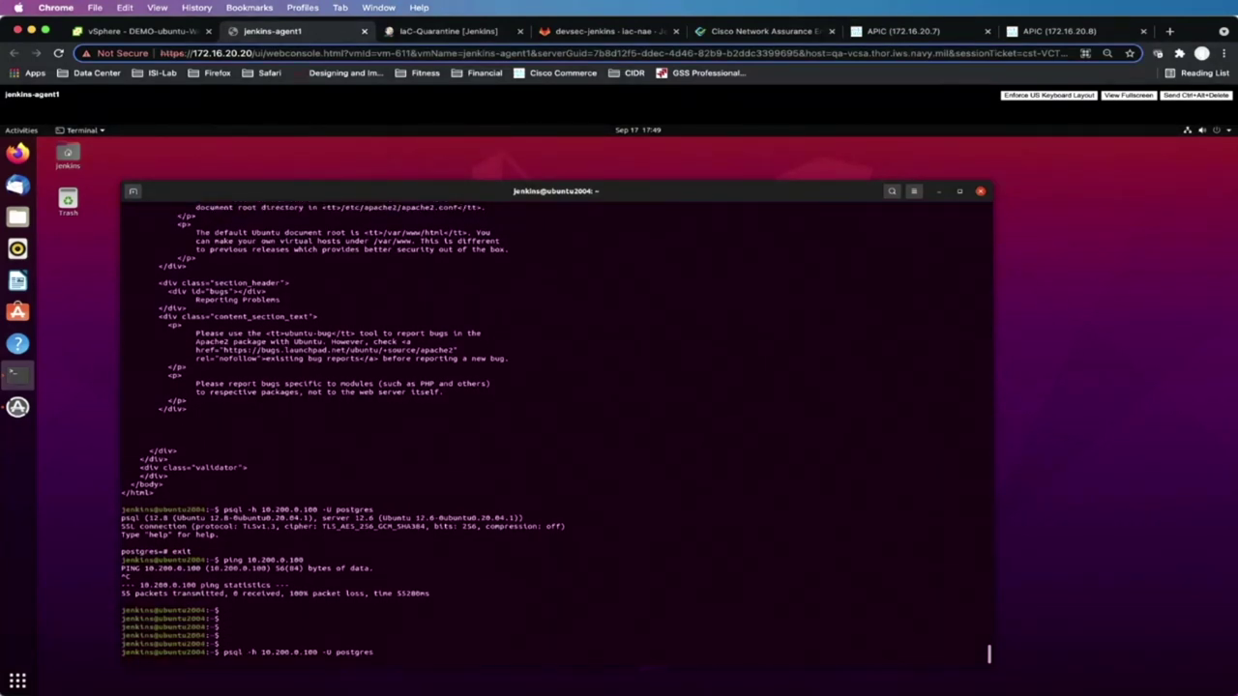
{"action": "key", "text": "ctrl+c"}
{"action": "key", "text": "Up"}
{"action": "key", "text": "Up"}
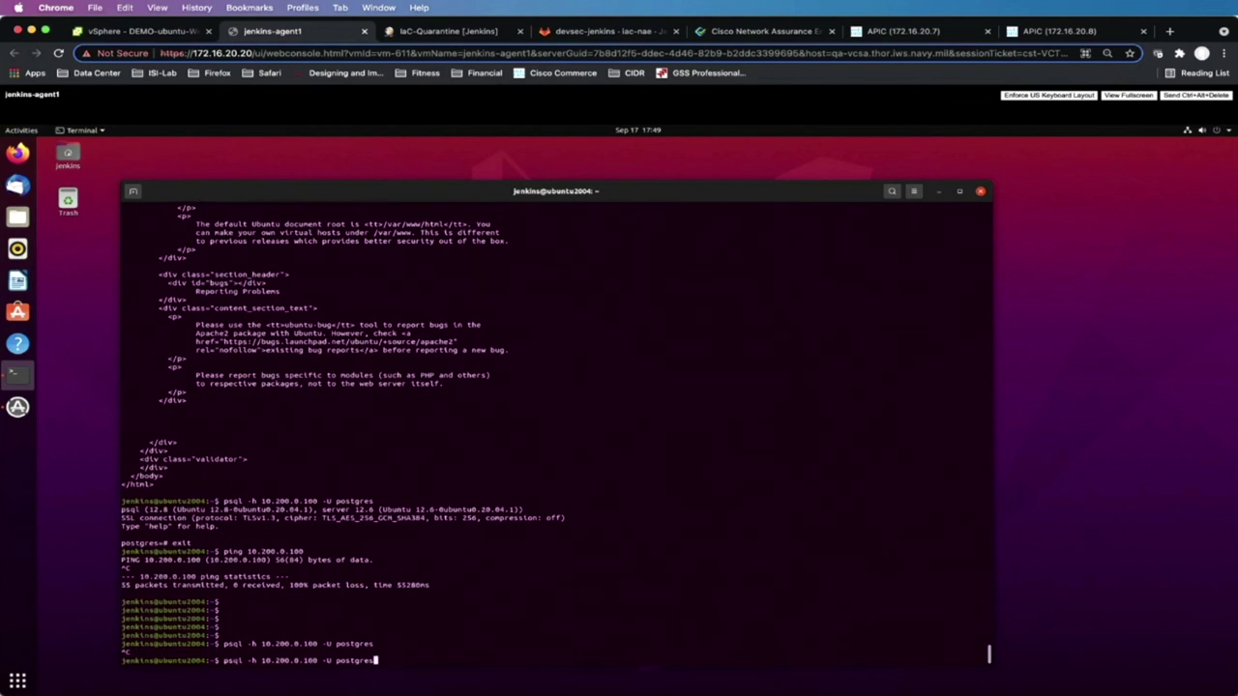
{"action": "key", "text": "Down"}
{"action": "key", "text": "Up"}
{"action": "key", "text": "Return"}
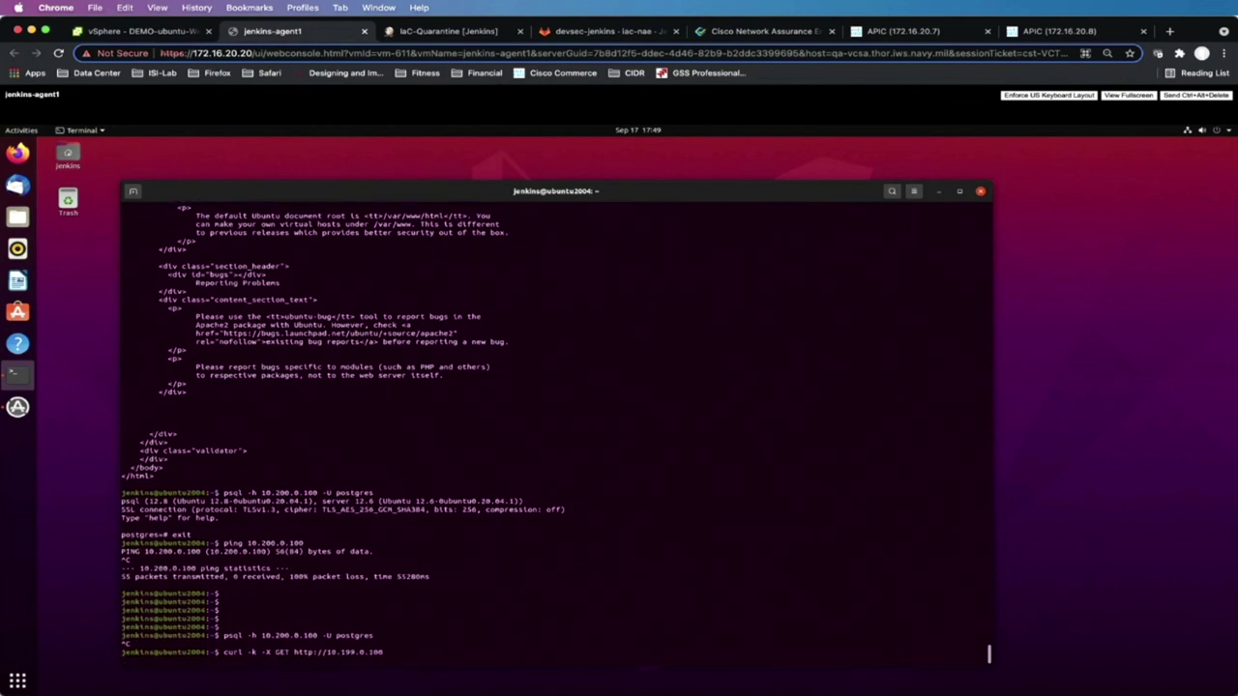